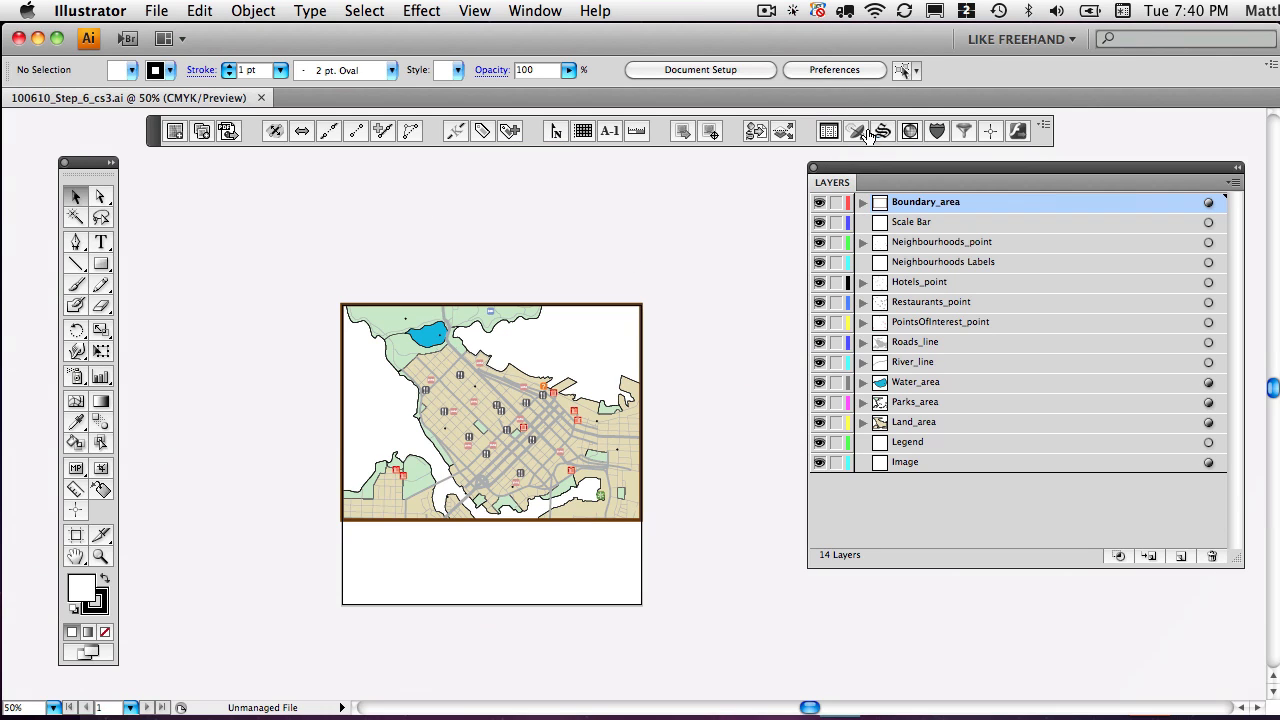
Step: Show the list of MAP Views beside the layers, and add a new layer and delete it again
click(910, 131)
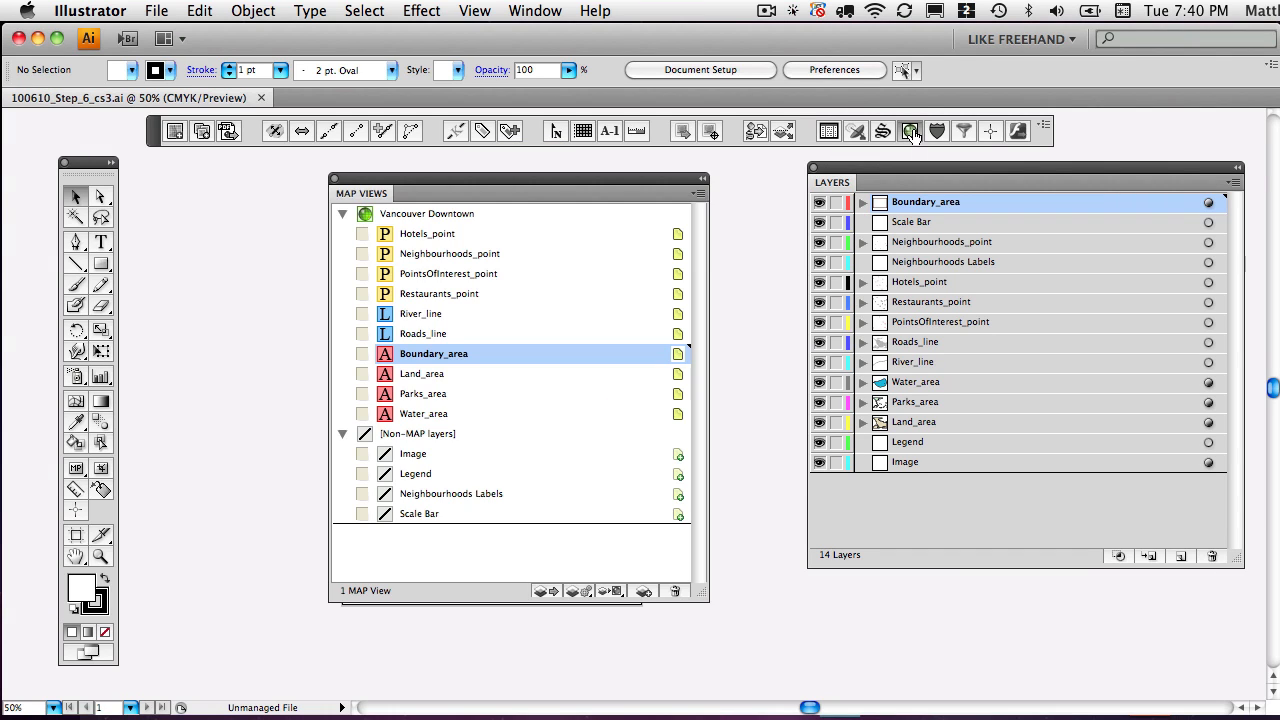
drag(607, 175, 614, 147)
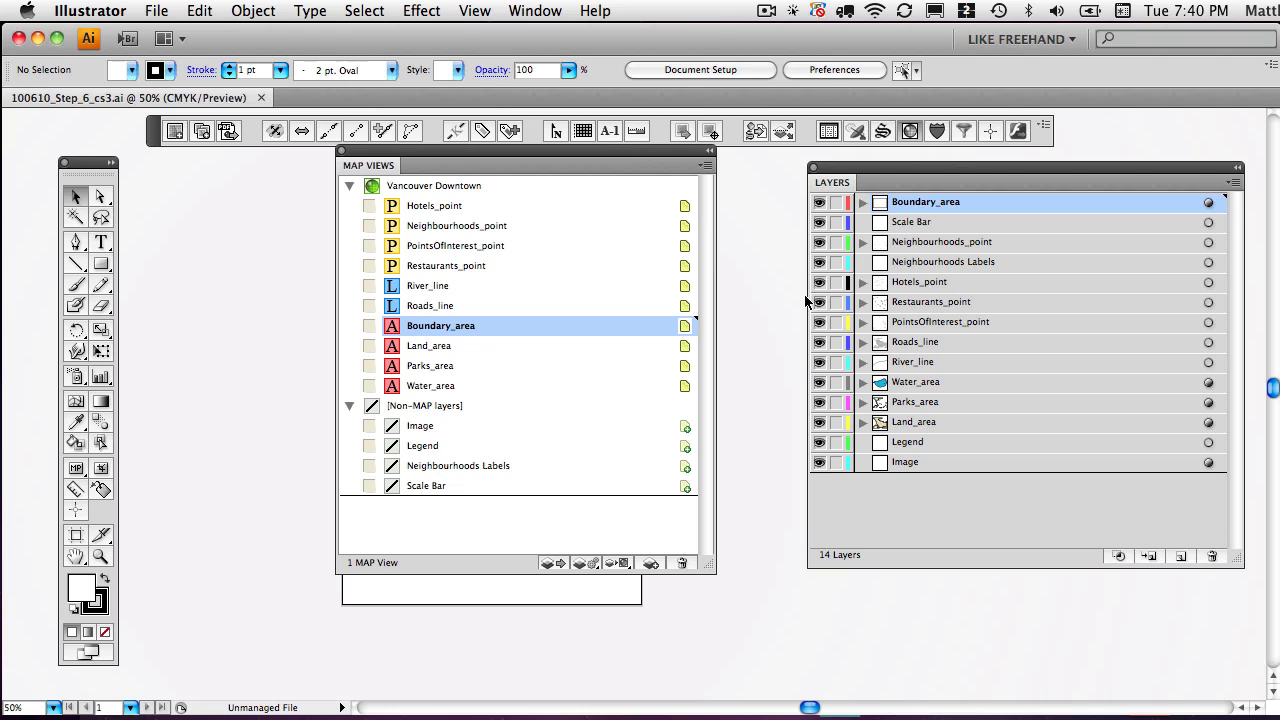
click(1181, 555)
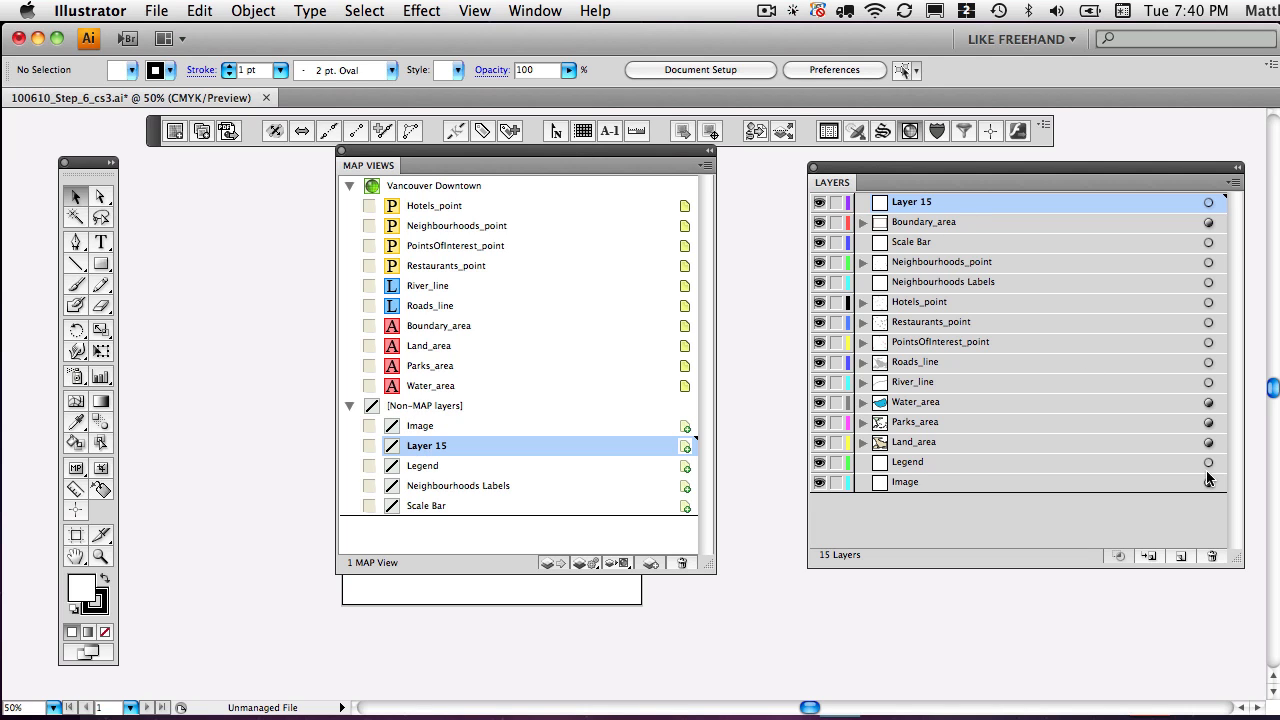
click(1211, 555)
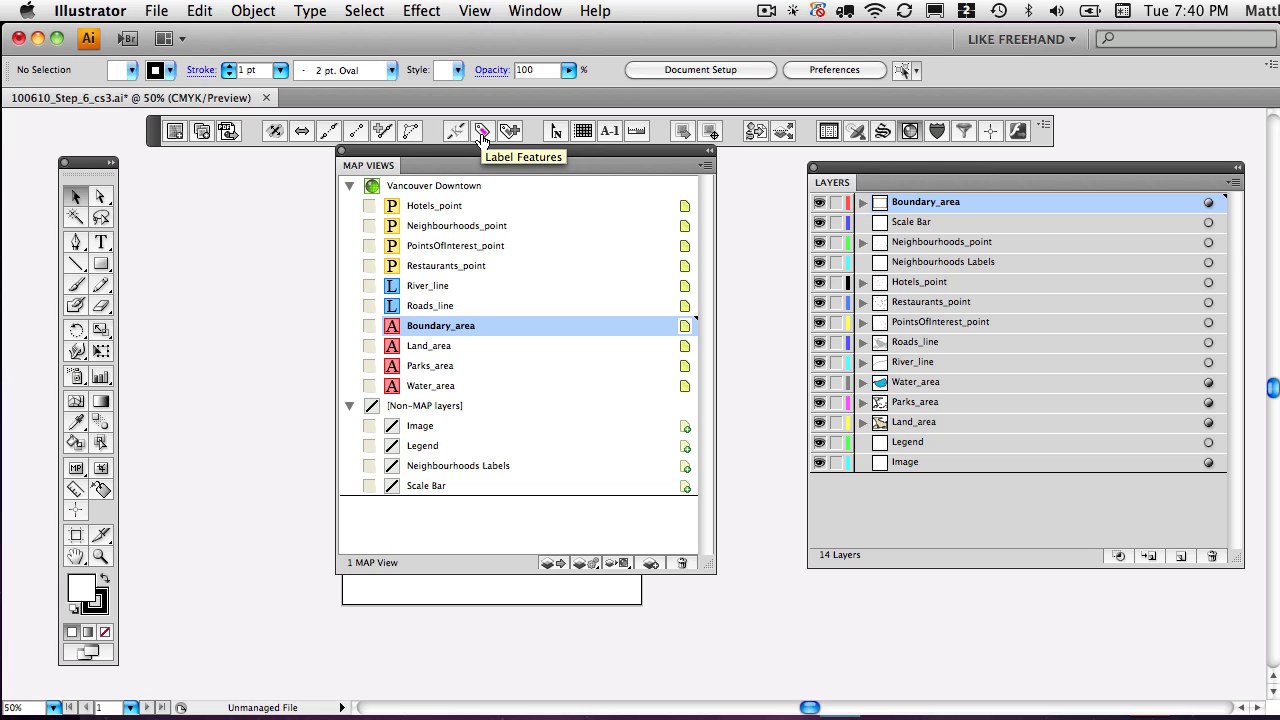
Step: Add the Neighbourhoods Labels layer to the Vancouver Downtown MAP View with Text as its feature type
click(465, 463)
drag(467, 460, 440, 198)
click(663, 418)
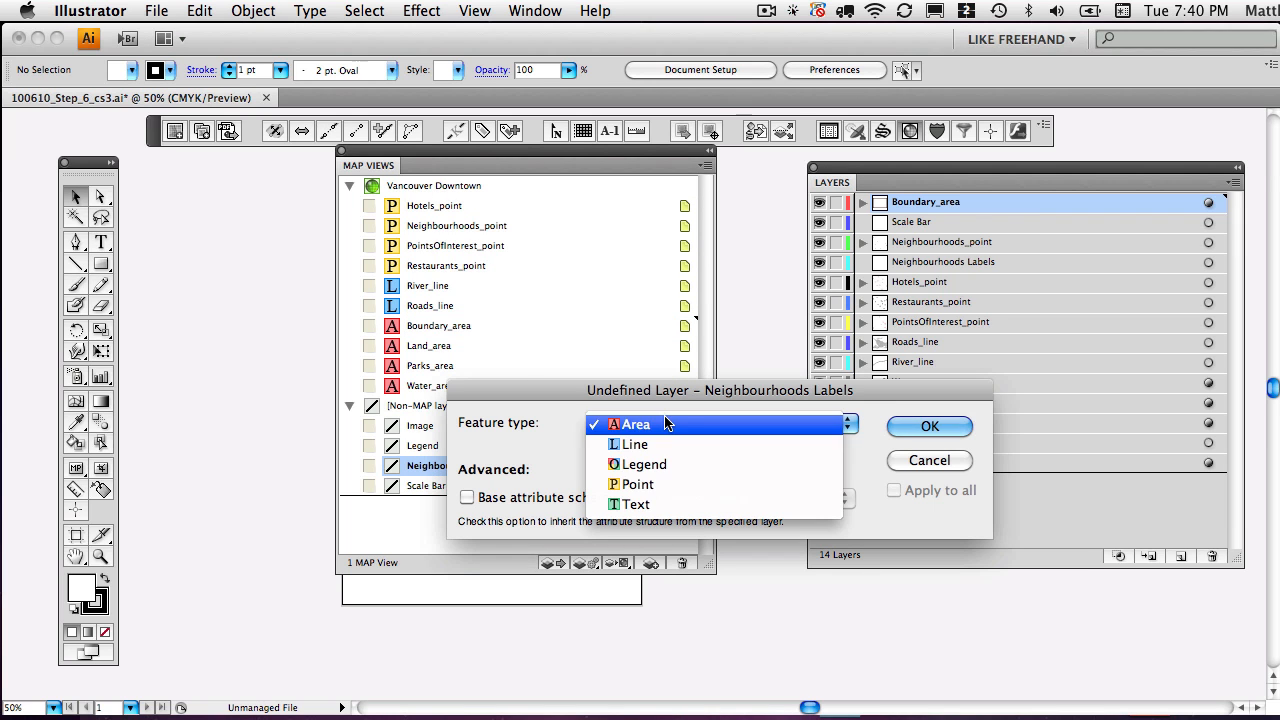
click(632, 507)
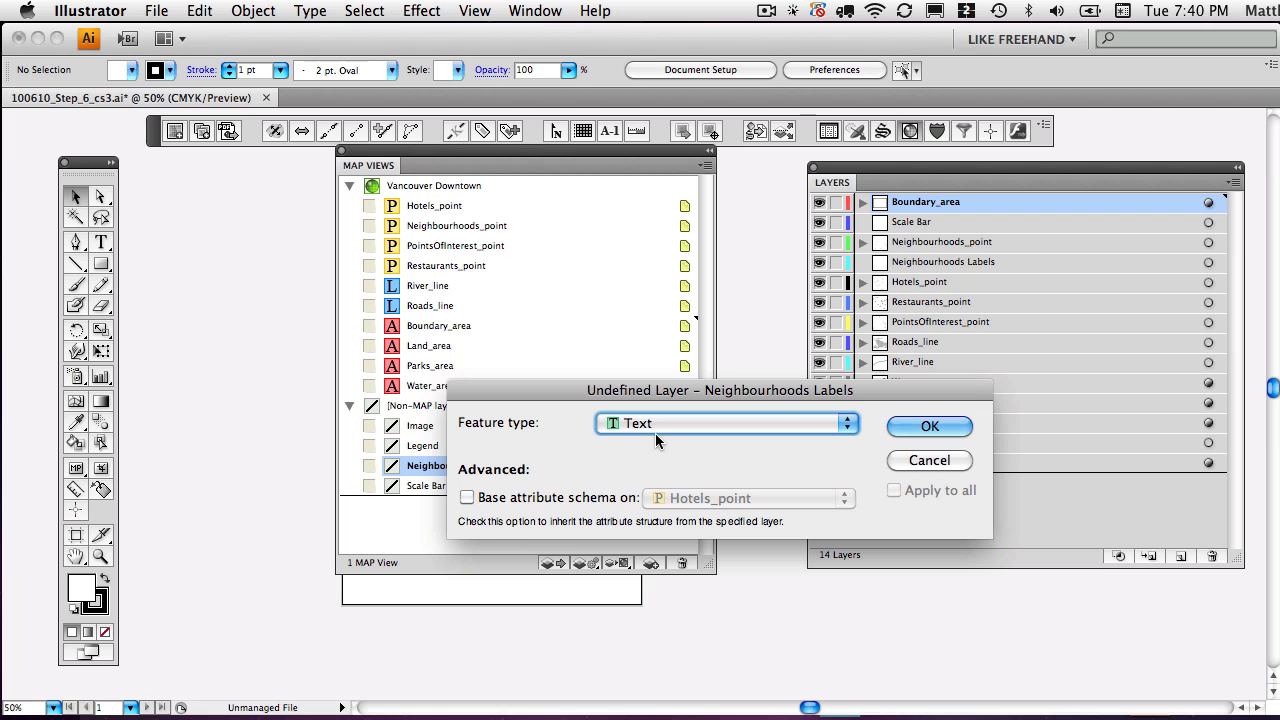
click(928, 427)
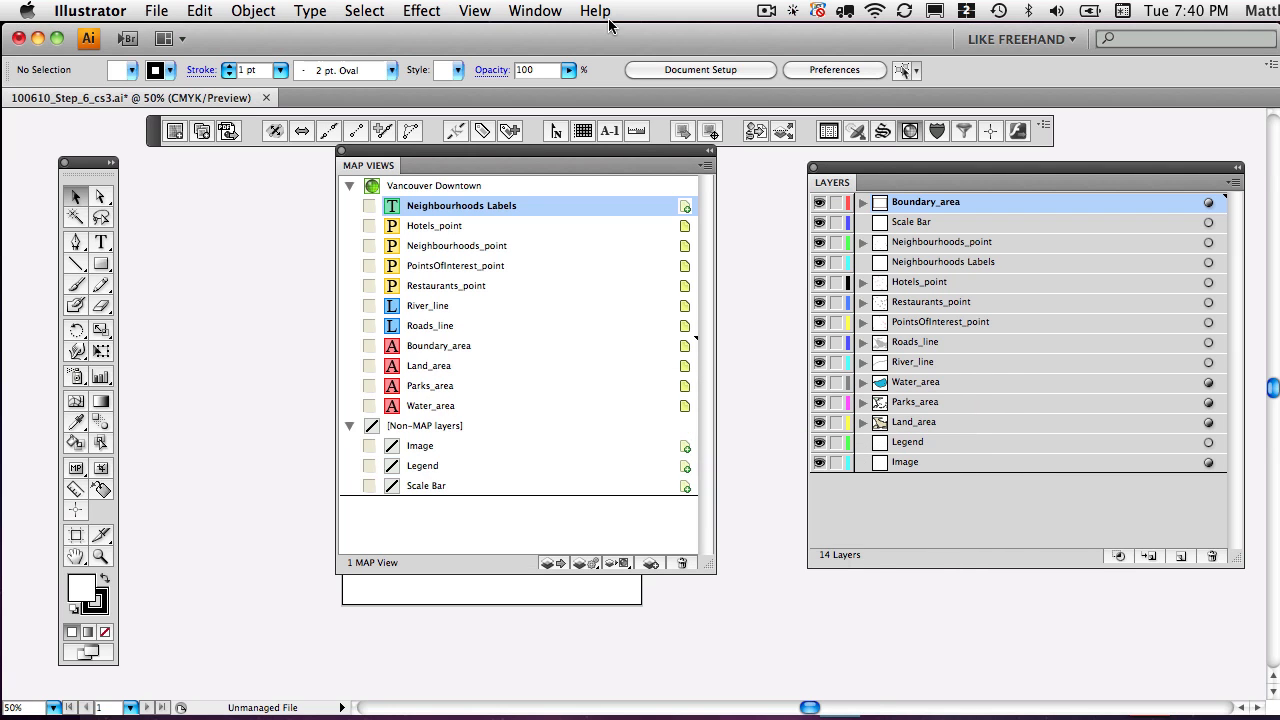
Step: Display the Character Styles and Character settings, and arrange them so neither overlaps the other and the MAP Views are out of the way
click(553, 15)
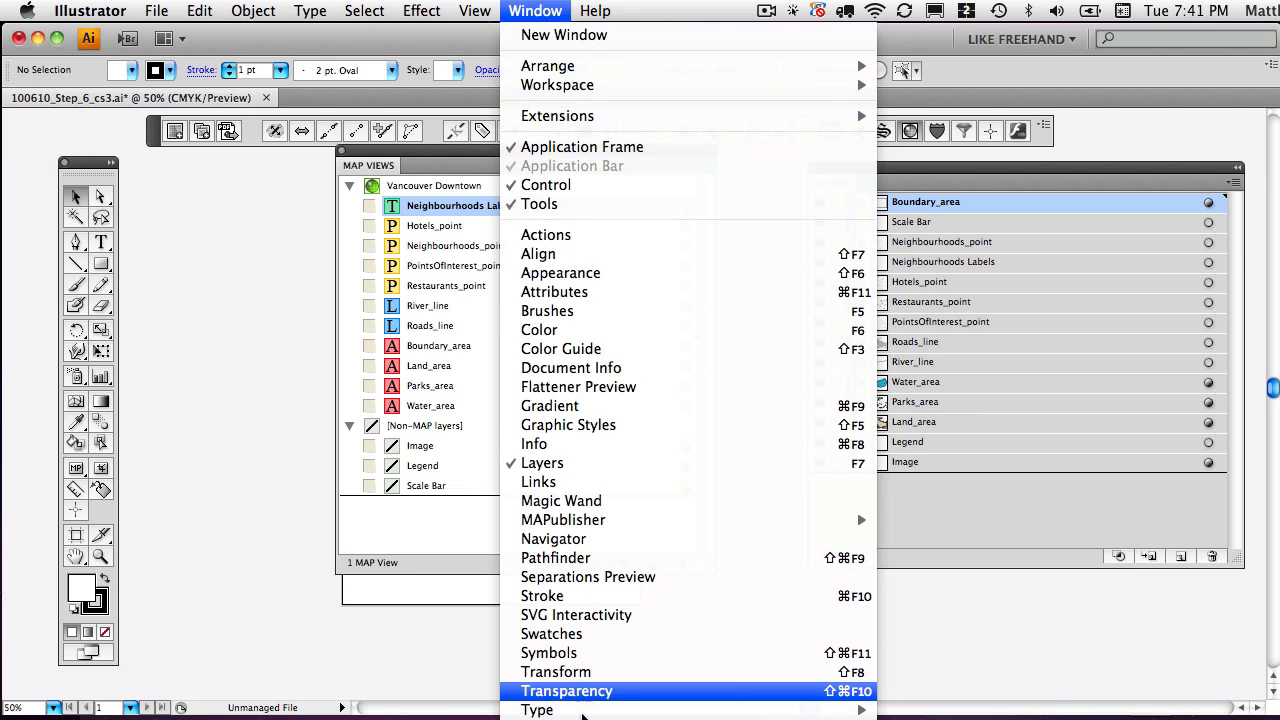
mouse_move(590, 711)
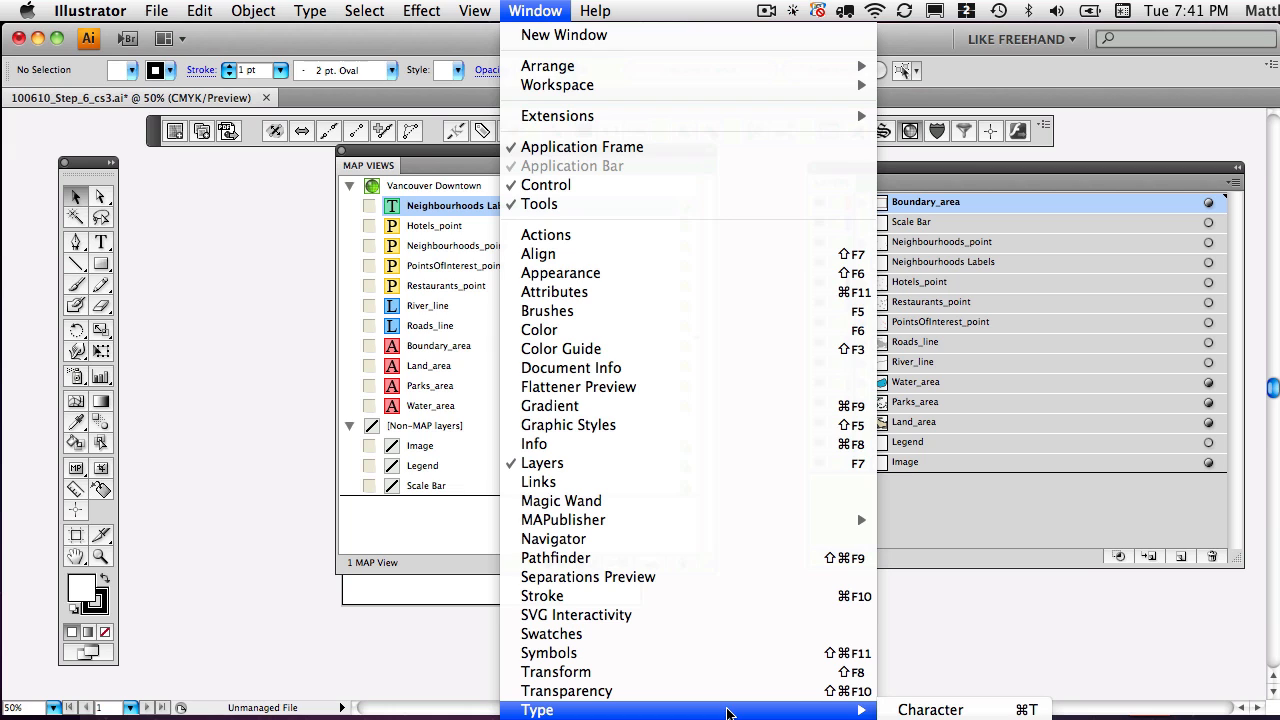
click(940, 719)
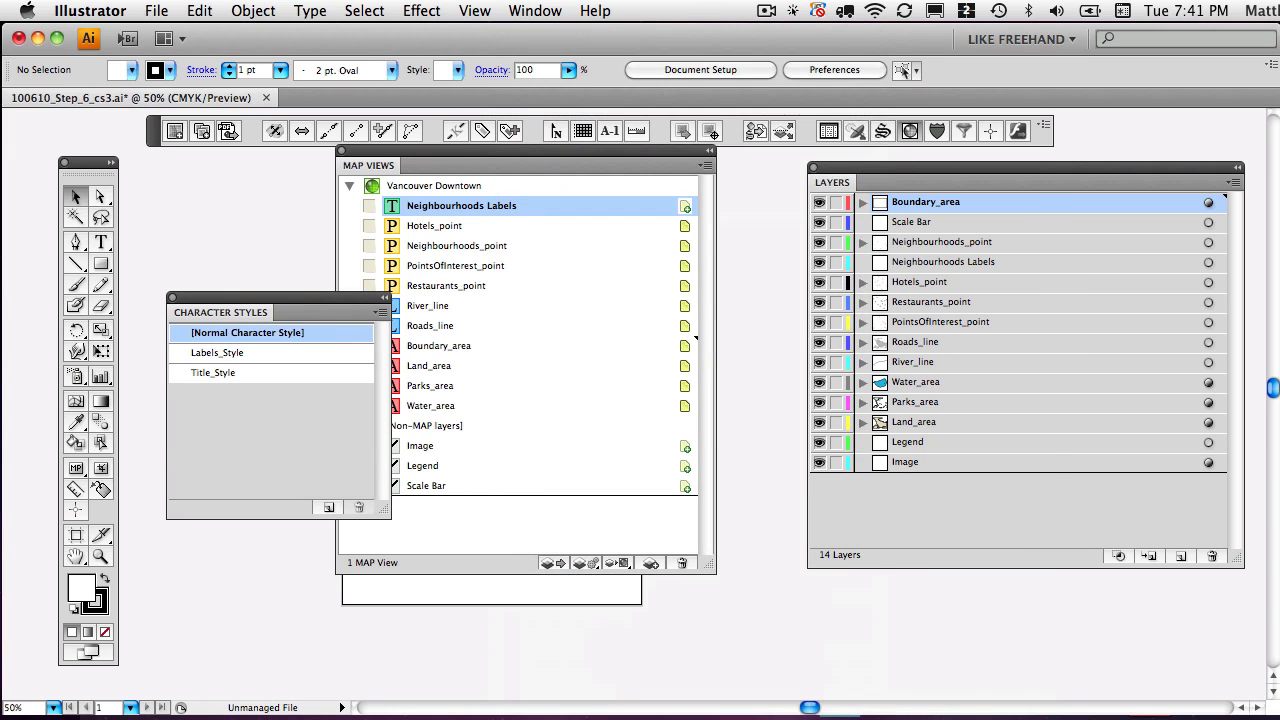
click(533, 14)
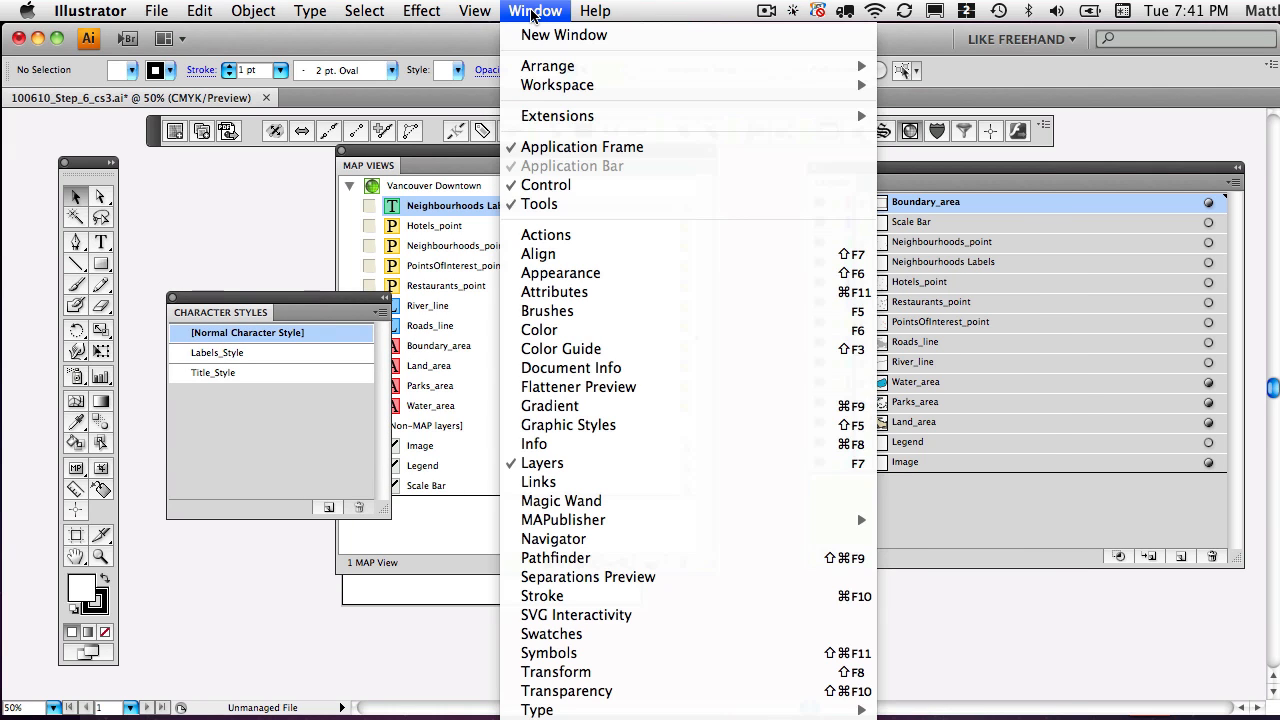
mouse_move(577, 710)
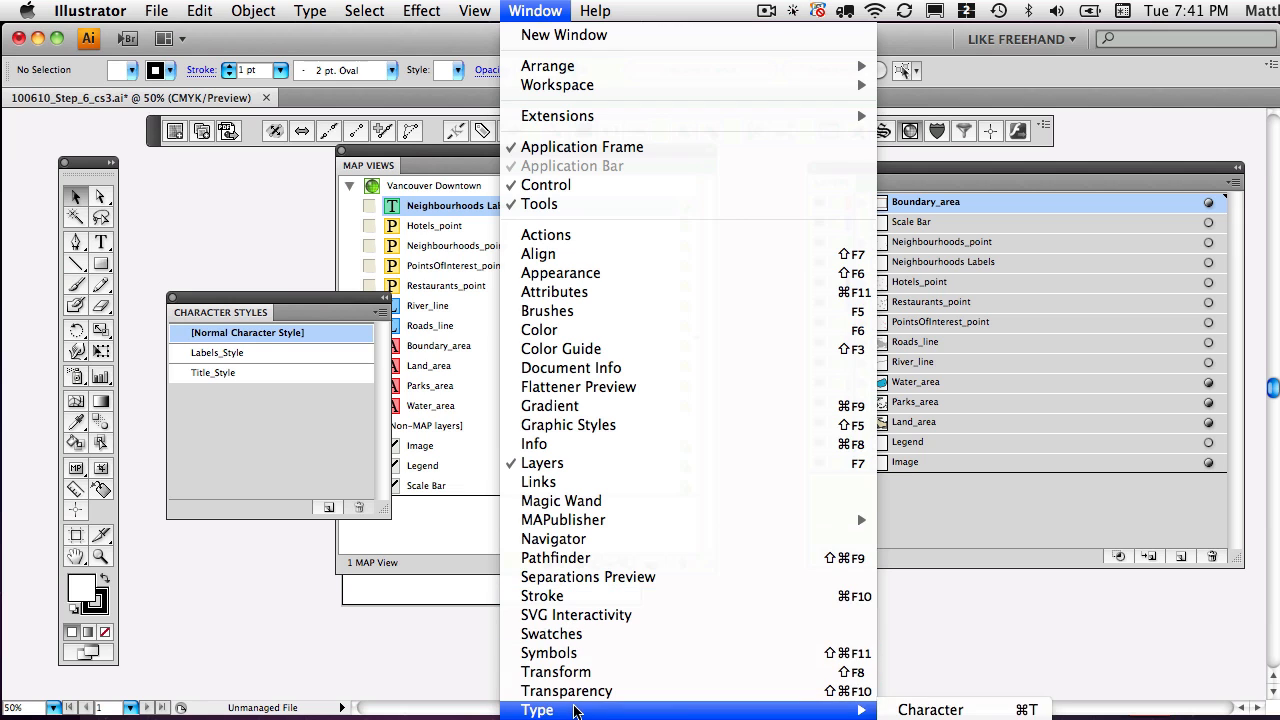
click(976, 710)
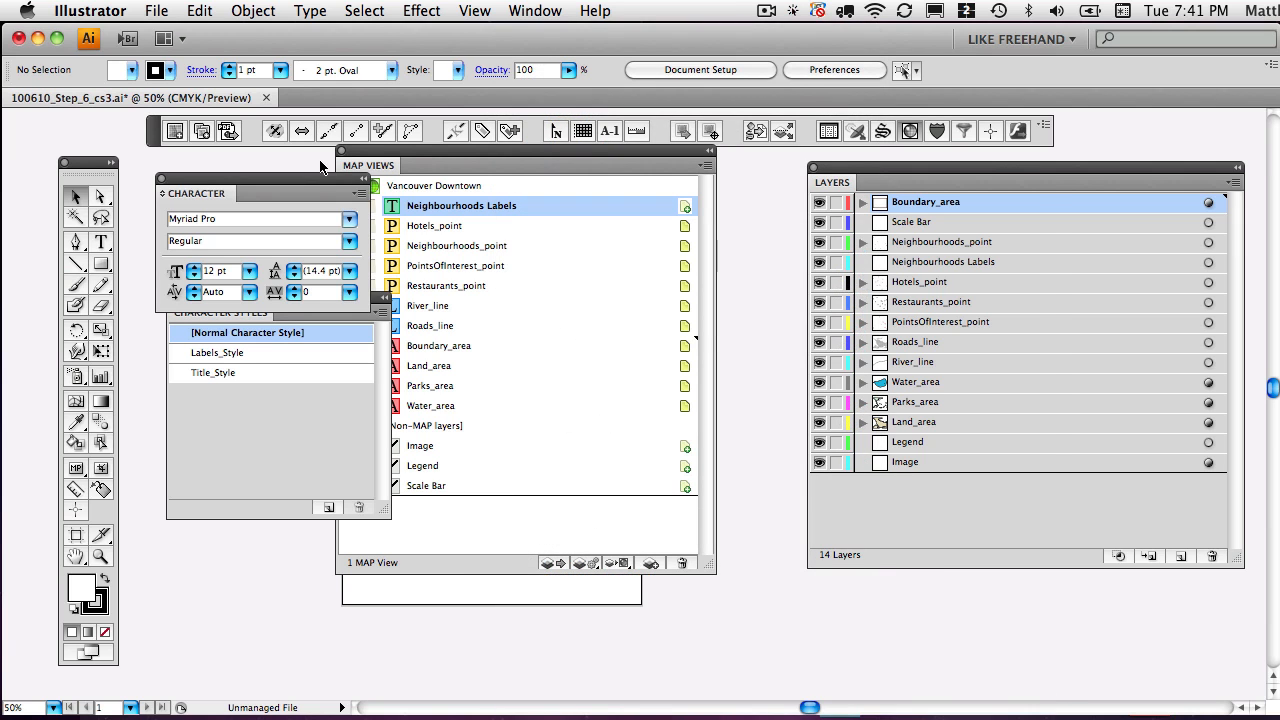
drag(459, 151, 580, 718)
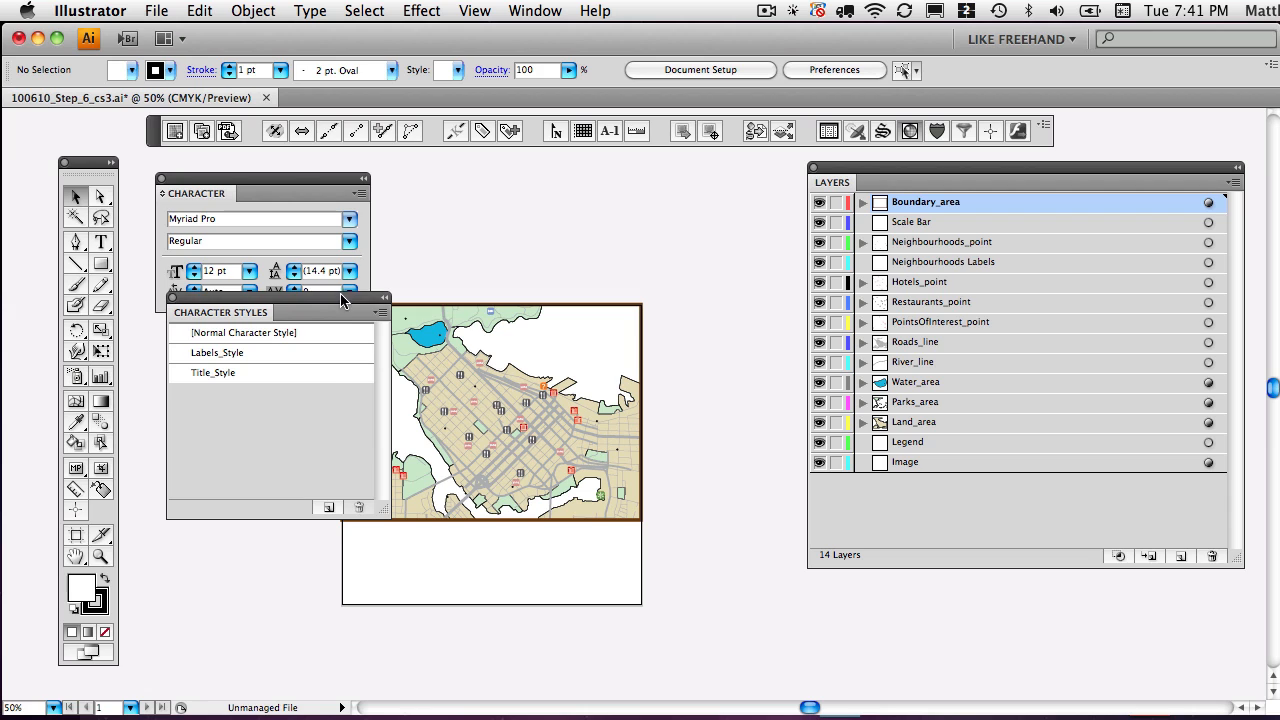
drag(339, 297, 312, 416)
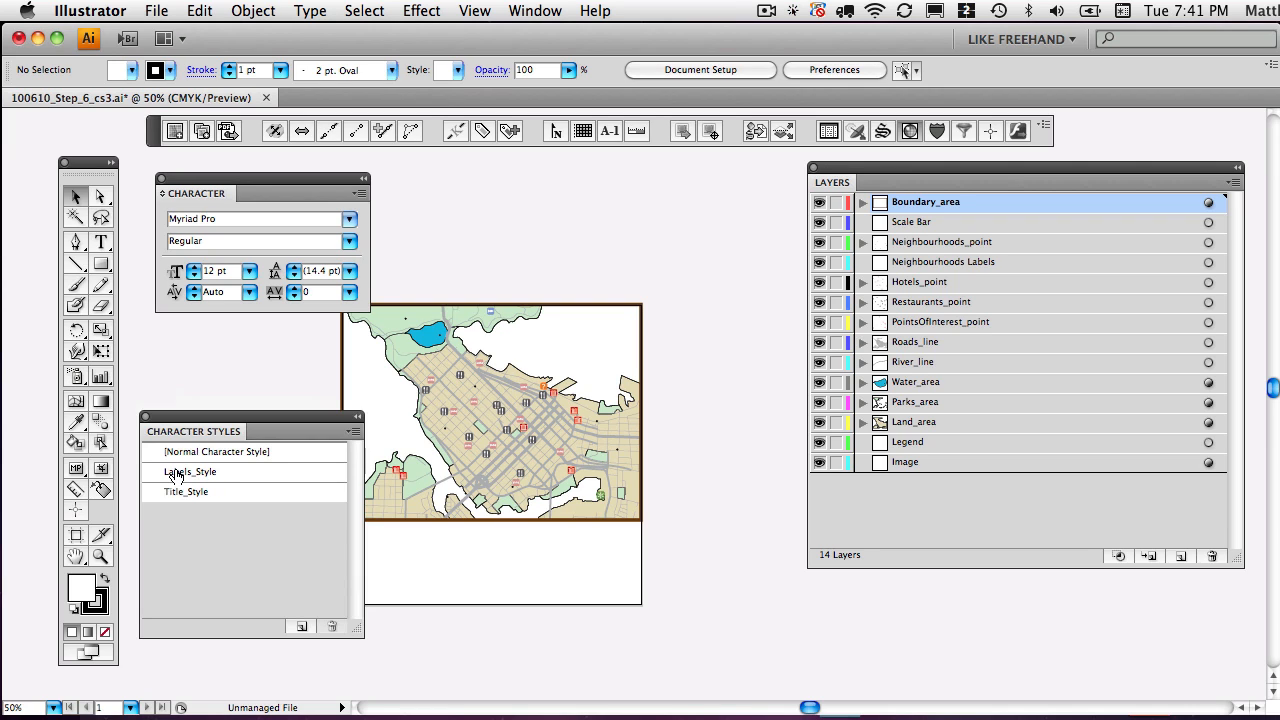
Step: Inspect the character settings of Labels_Style and Title_Style
click(190, 476)
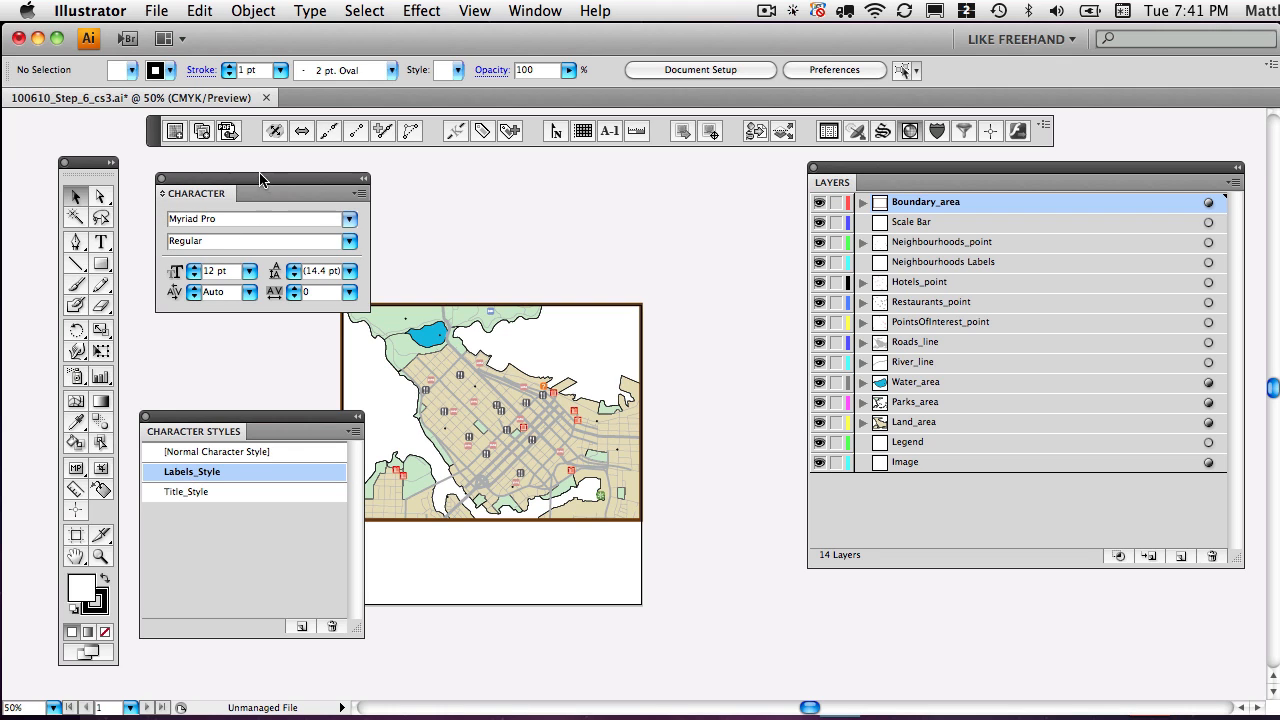
mouse_move(259, 181)
mouse_down()
mouse_move(275, 214)
mouse_move(263, 188)
mouse_up()
click(212, 492)
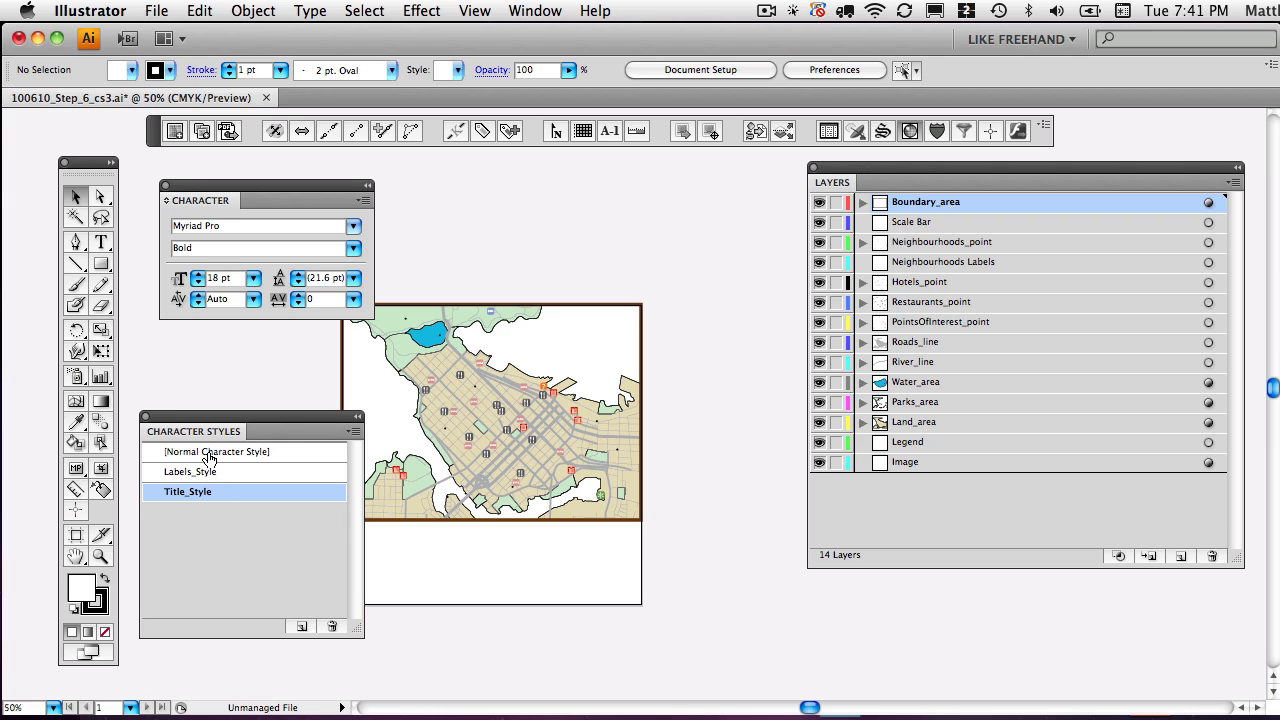
Step: Return to the Normal Character Style and set the font to Rockwell Extra Bold
click(190, 456)
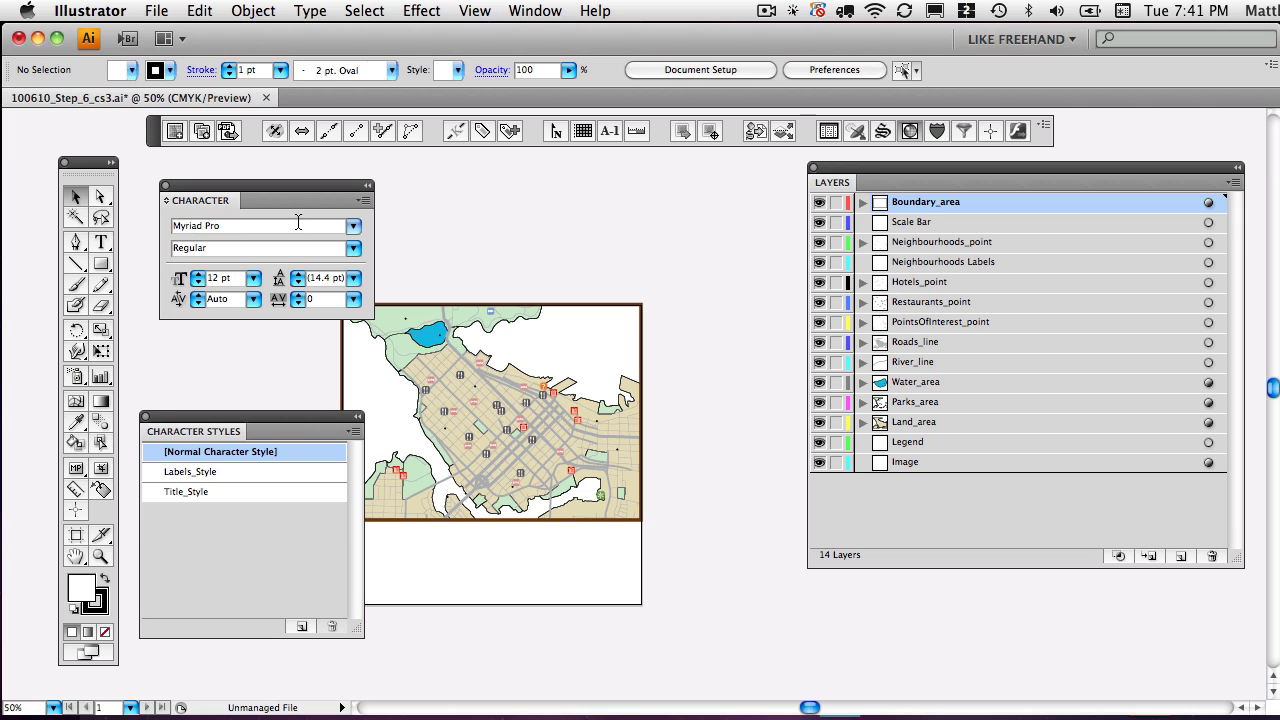
click(353, 230)
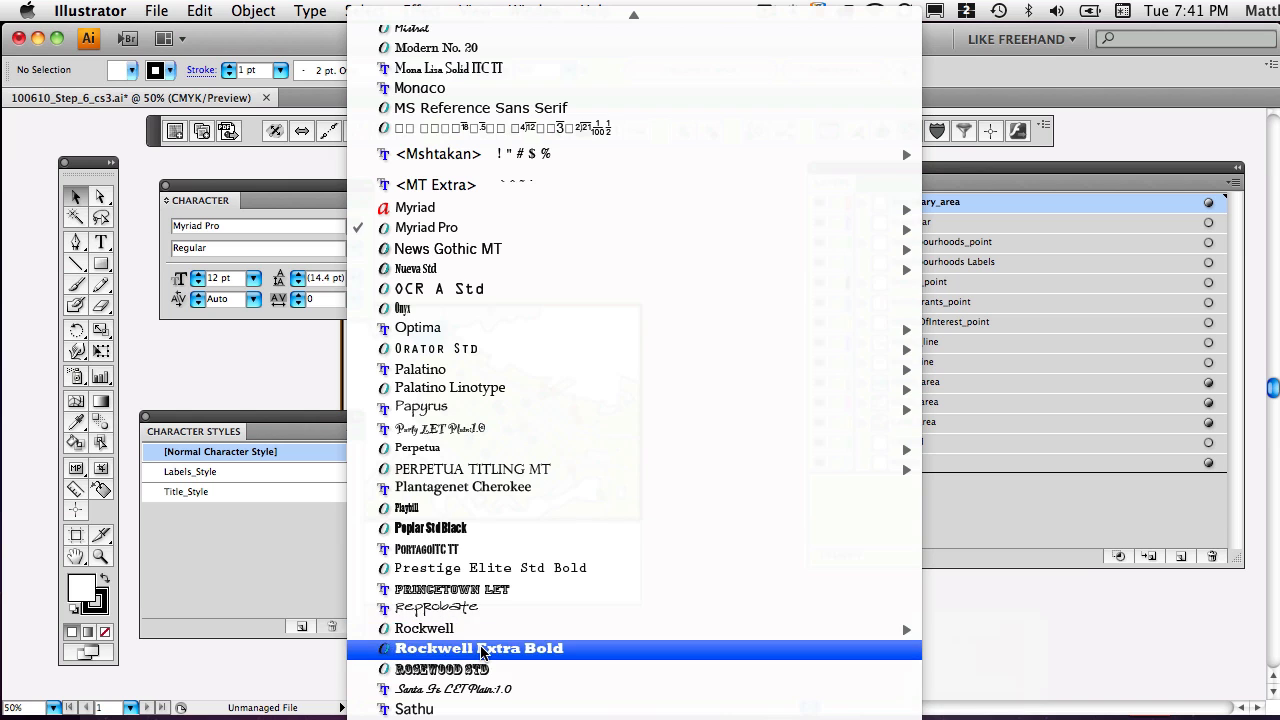
click(440, 646)
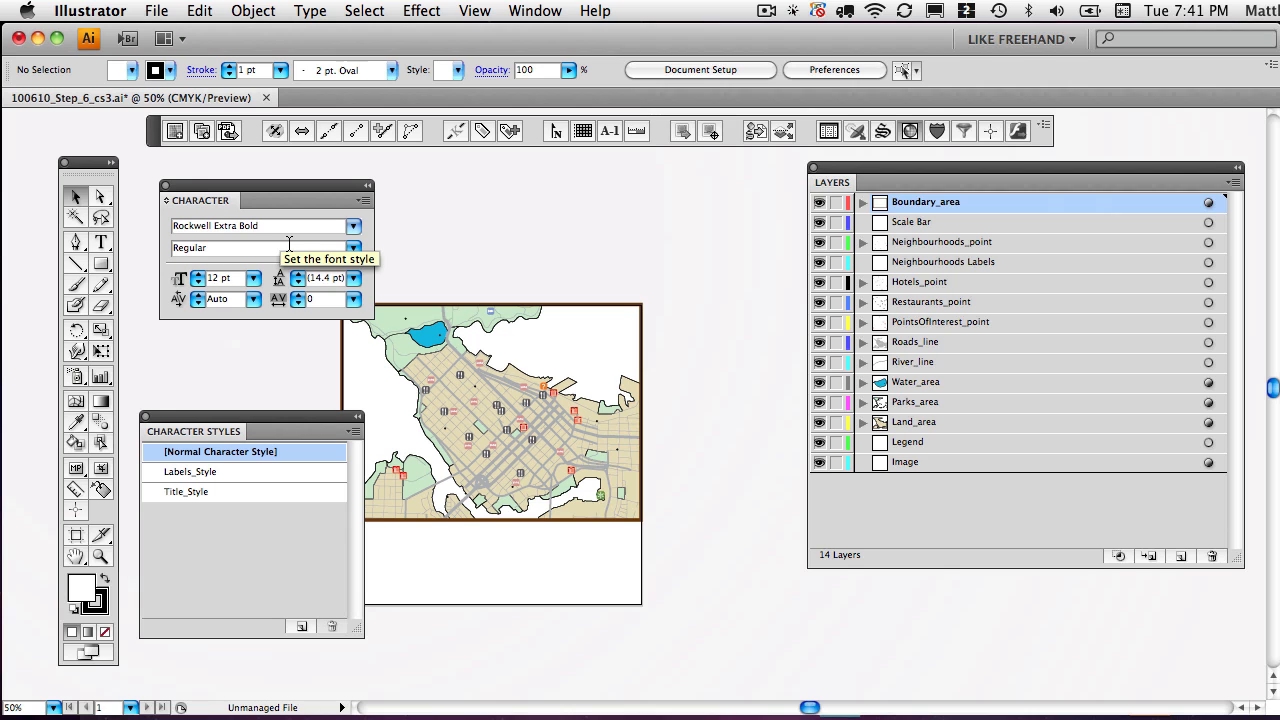
Step: Try to label features with no art selected on the map
click(481, 133)
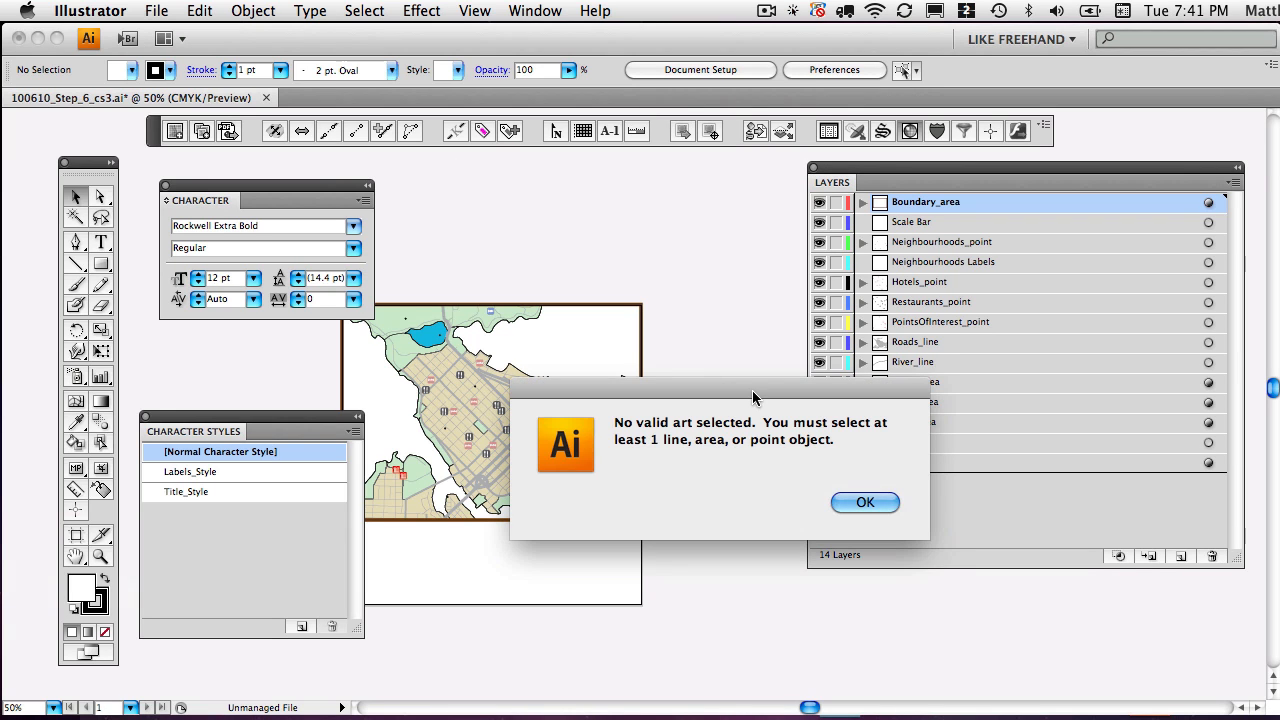
drag(817, 325, 697, 255)
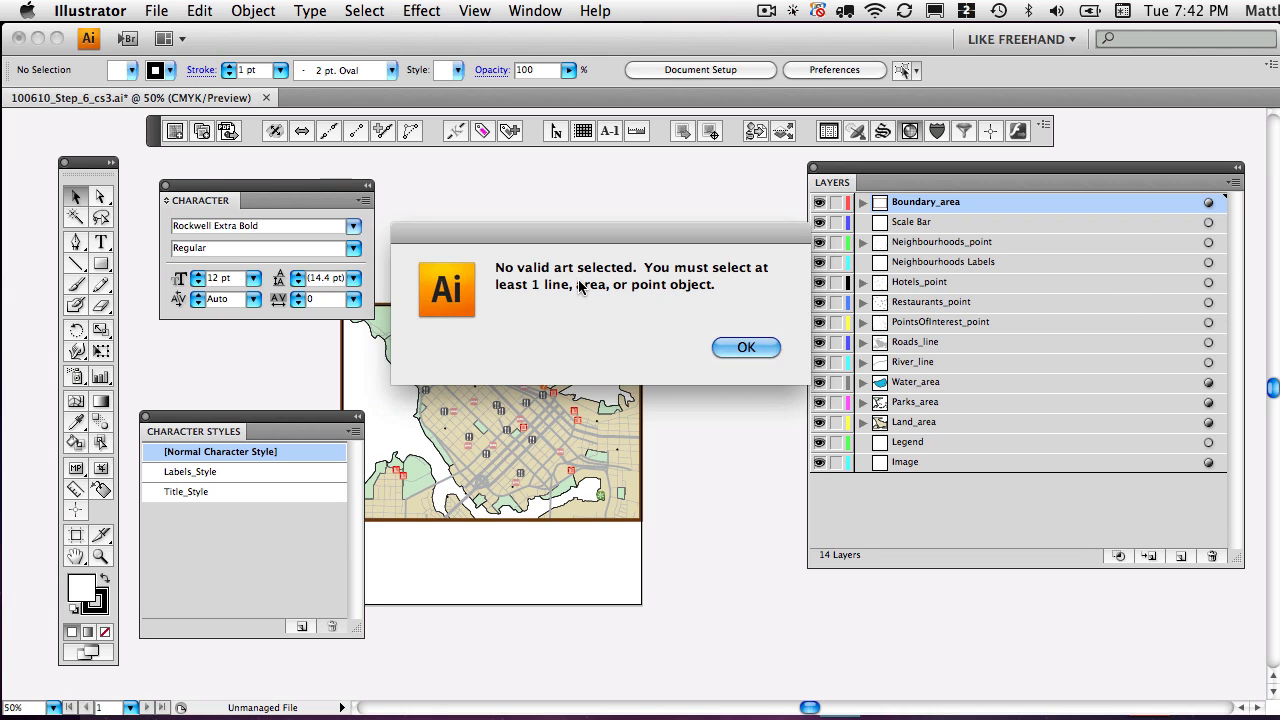
click(740, 347)
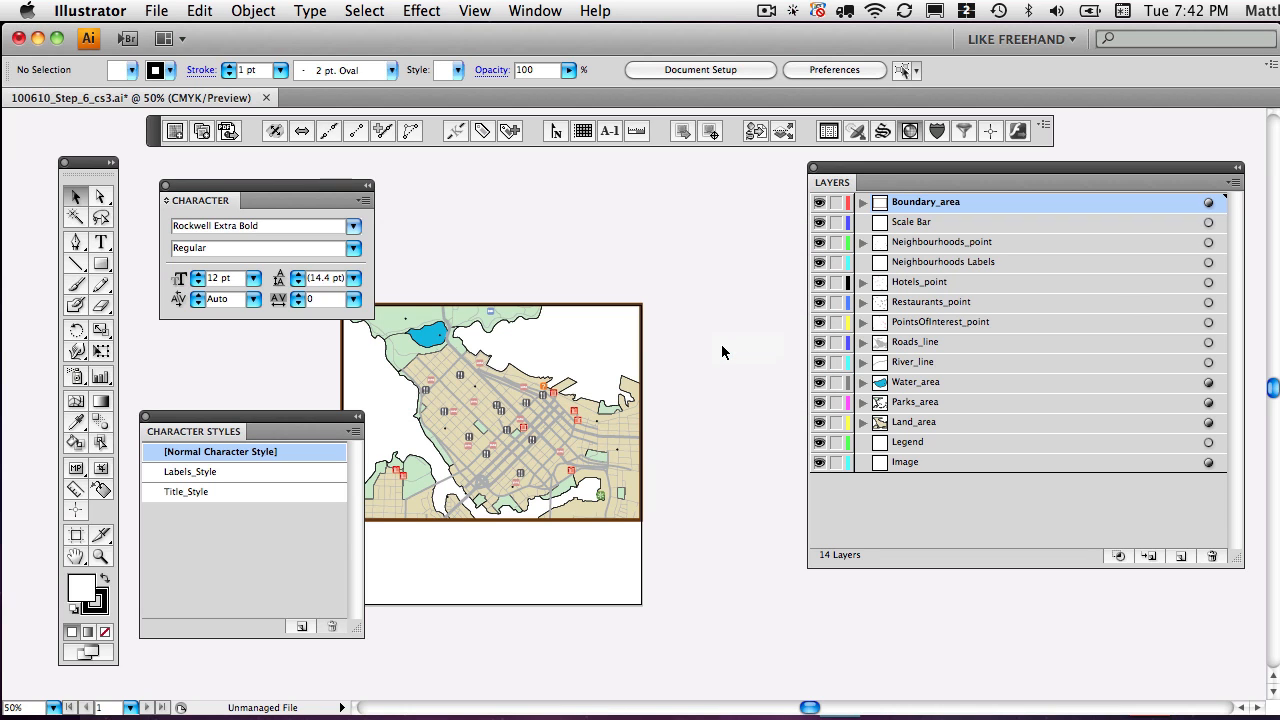
Step: Look at the contents of the Neighbourhoods_point layer and select all of its point symbols
click(862, 242)
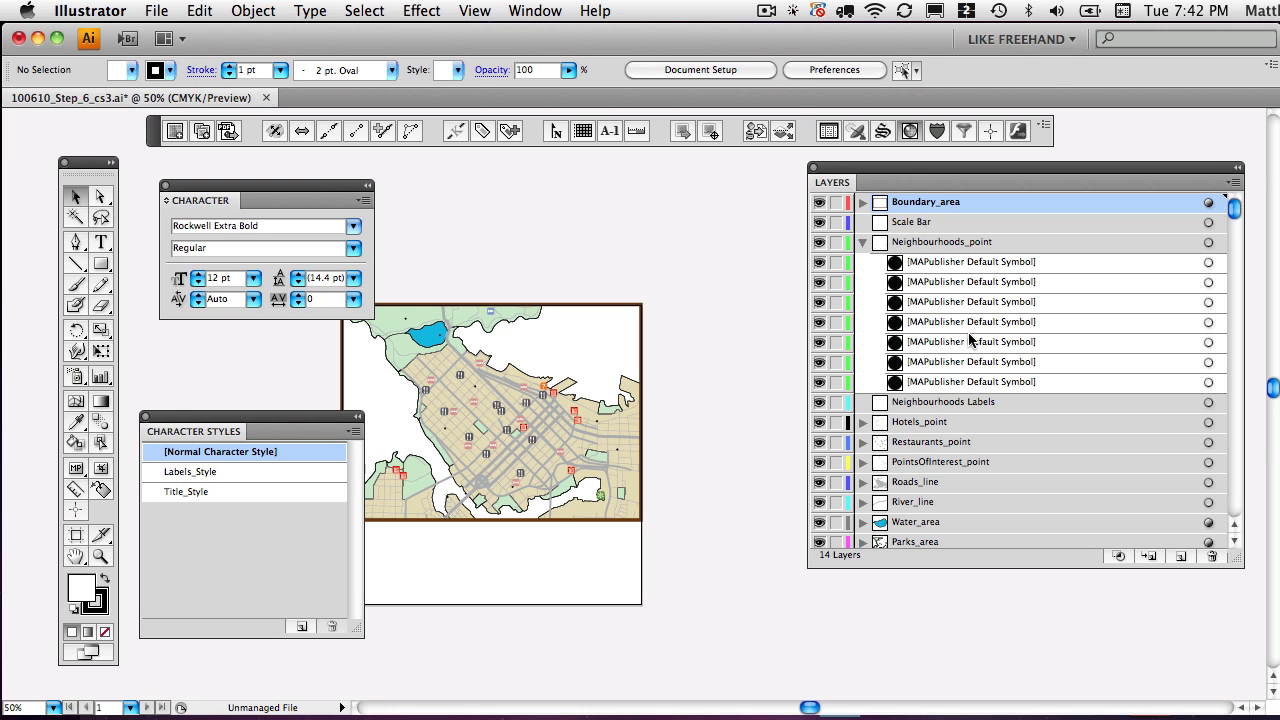
click(863, 245)
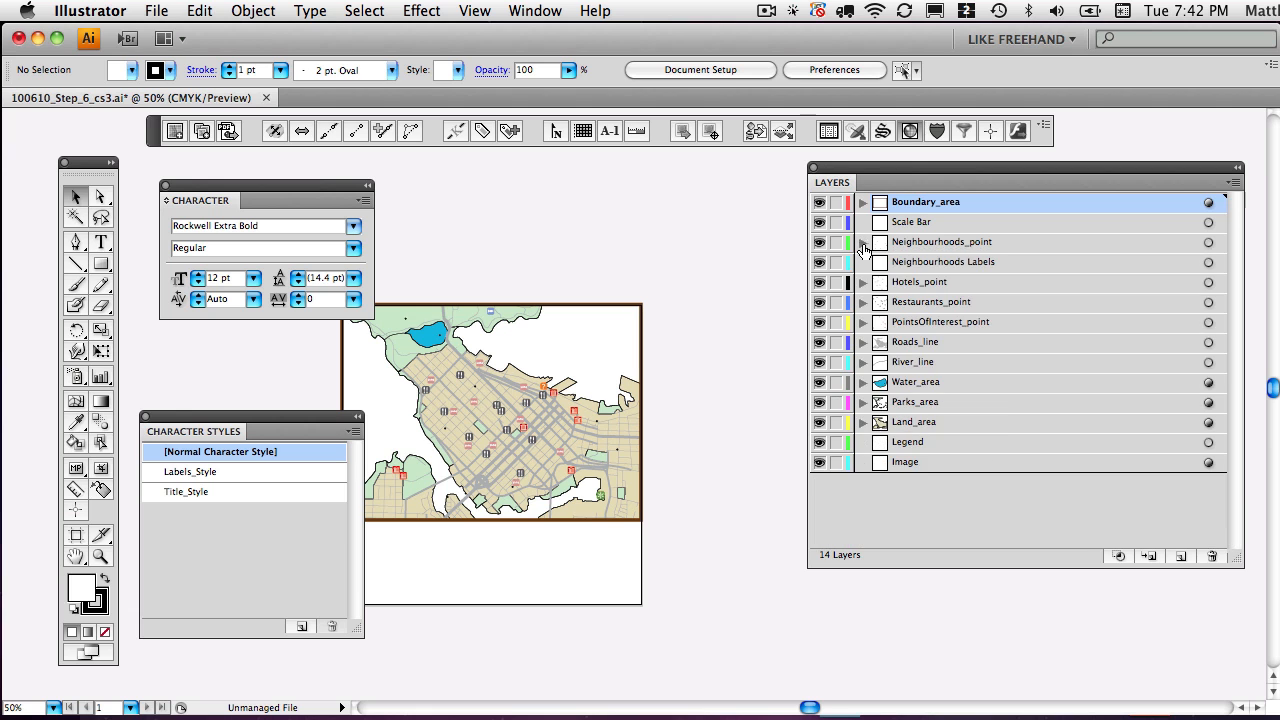
click(1208, 244)
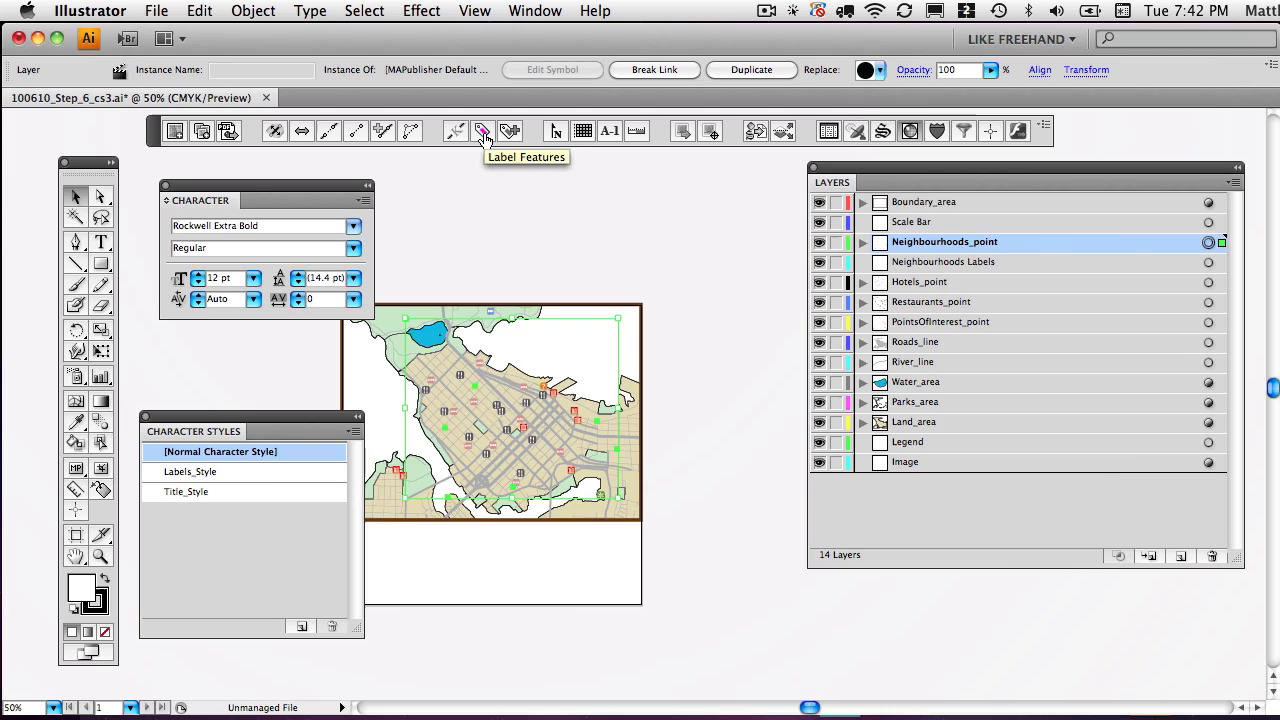
Step: Label the selected neighbourhood points from the AreaName column, with Neighbourhoods Labels as the destination layer
click(483, 133)
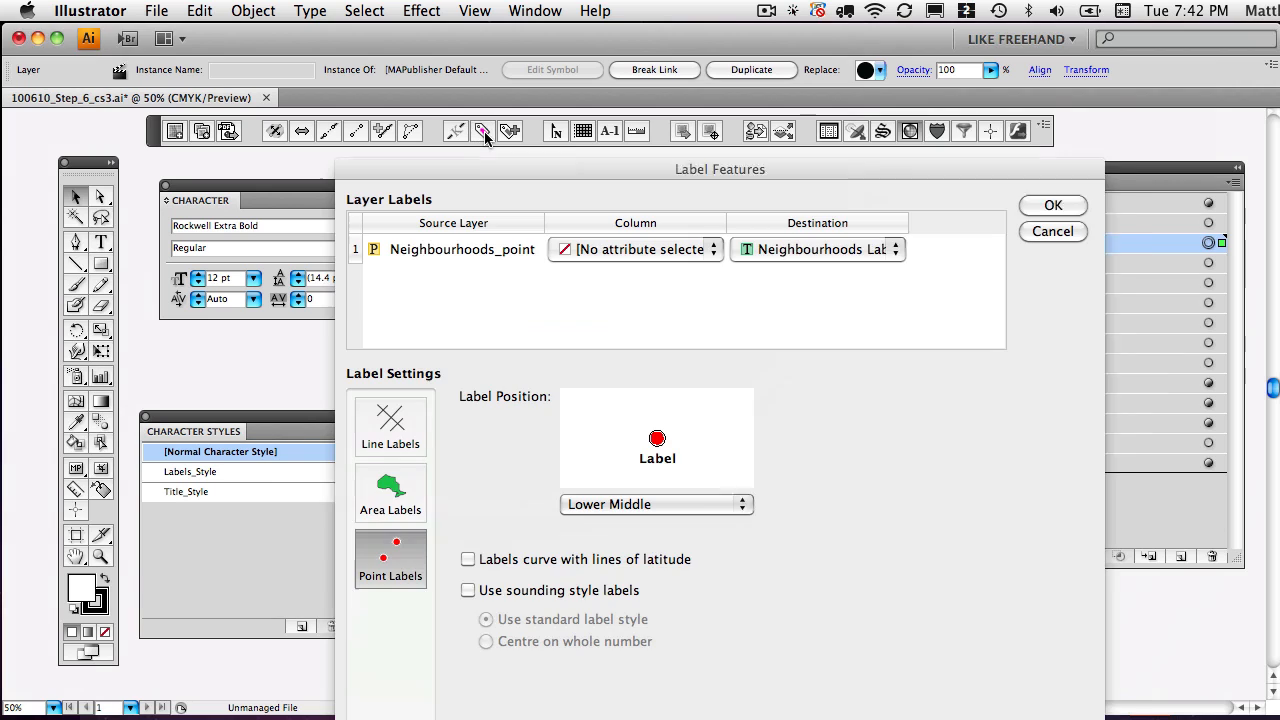
drag(537, 170, 511, 59)
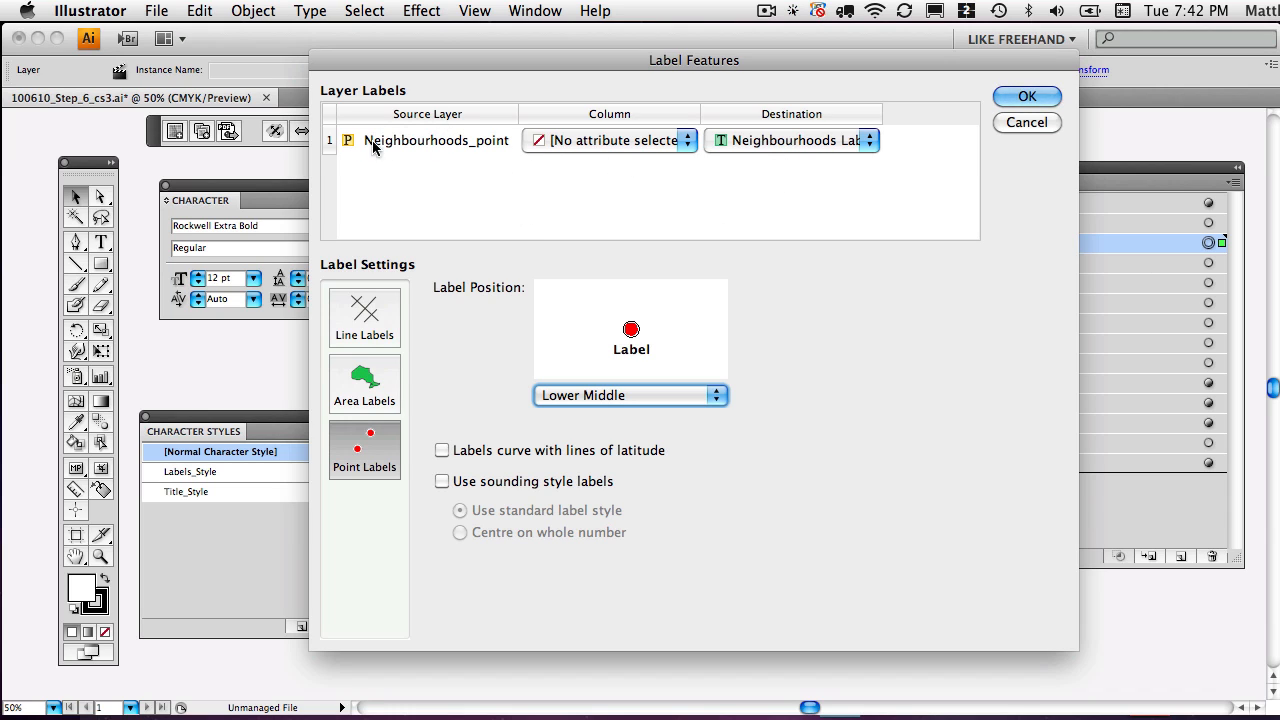
click(615, 141)
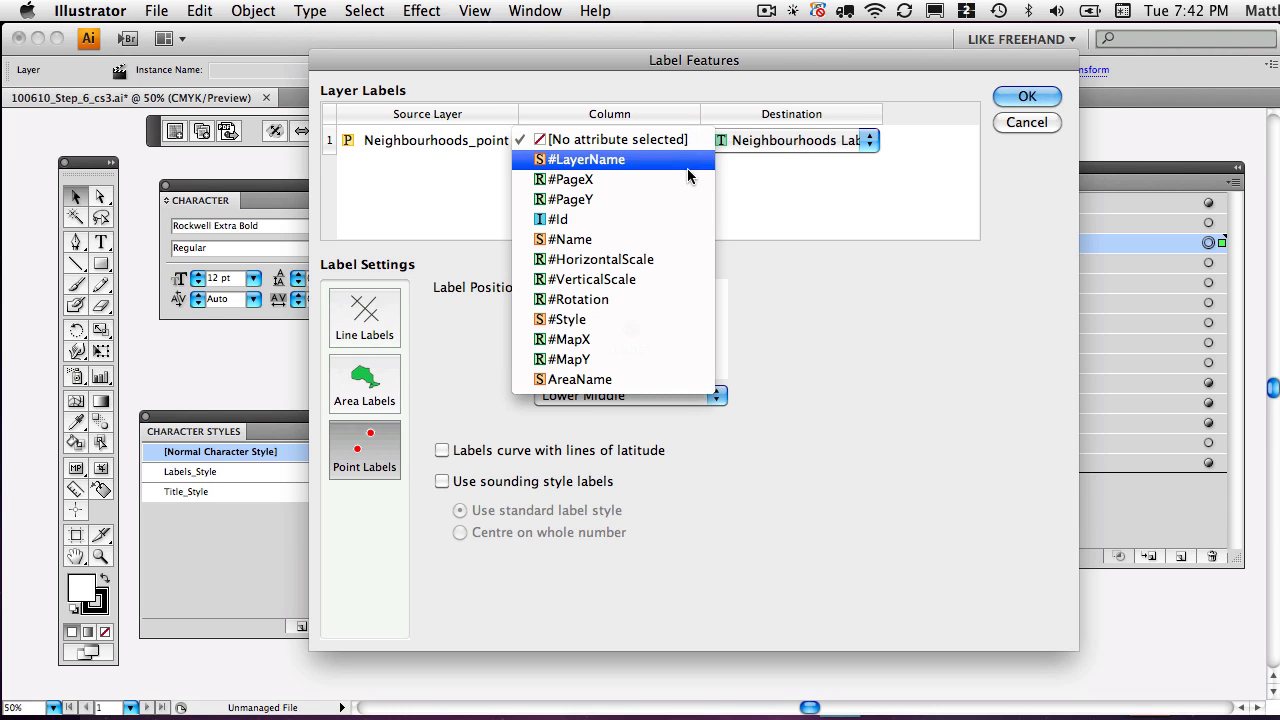
click(609, 380)
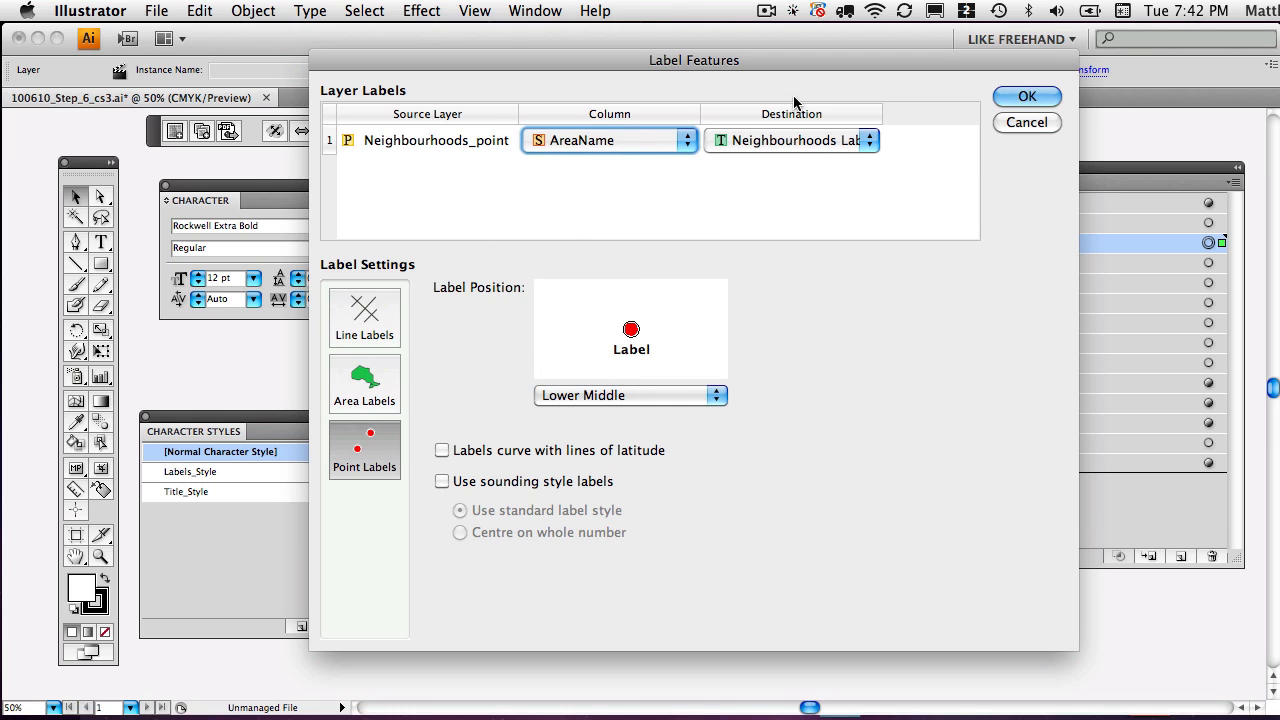
click(757, 140)
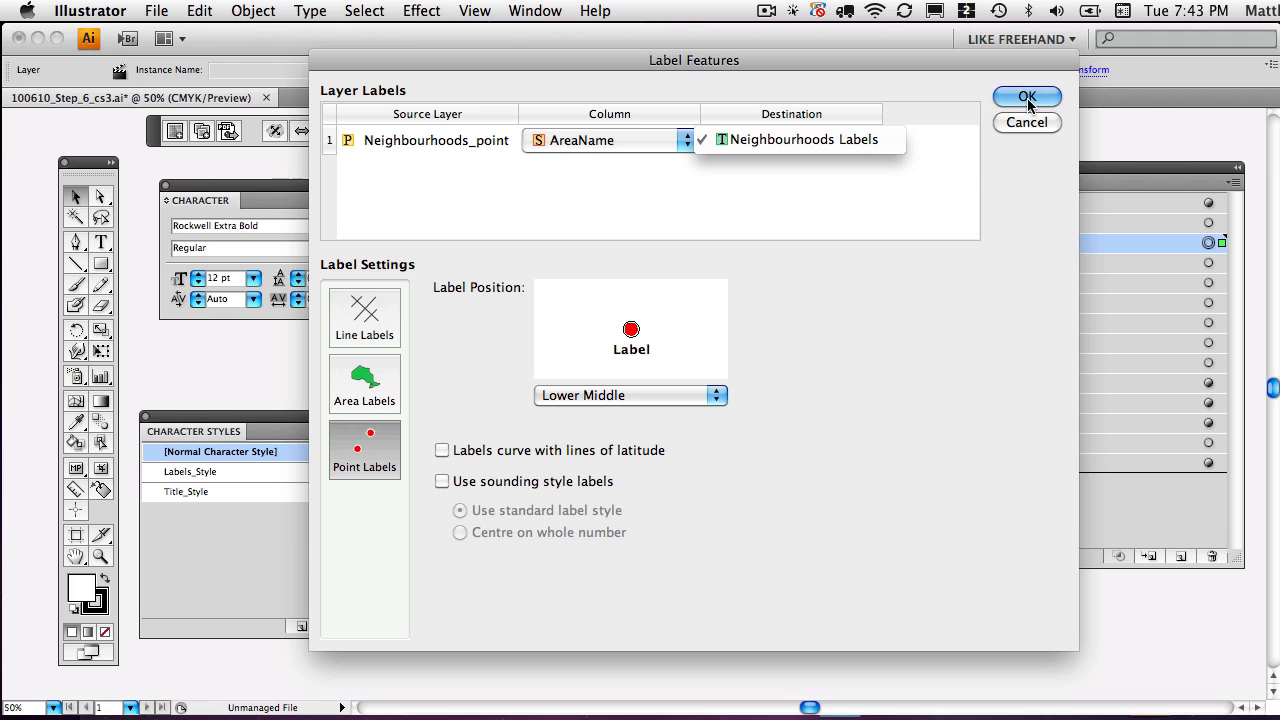
click(1032, 99)
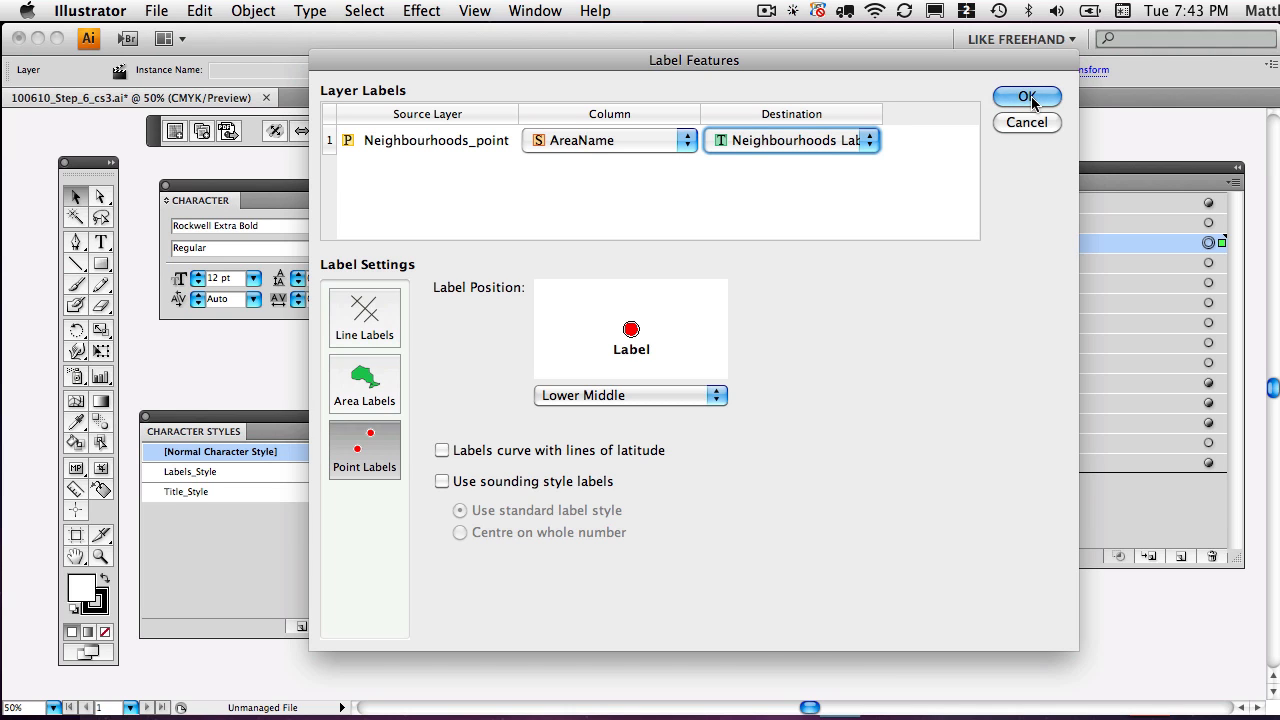
click(1030, 97)
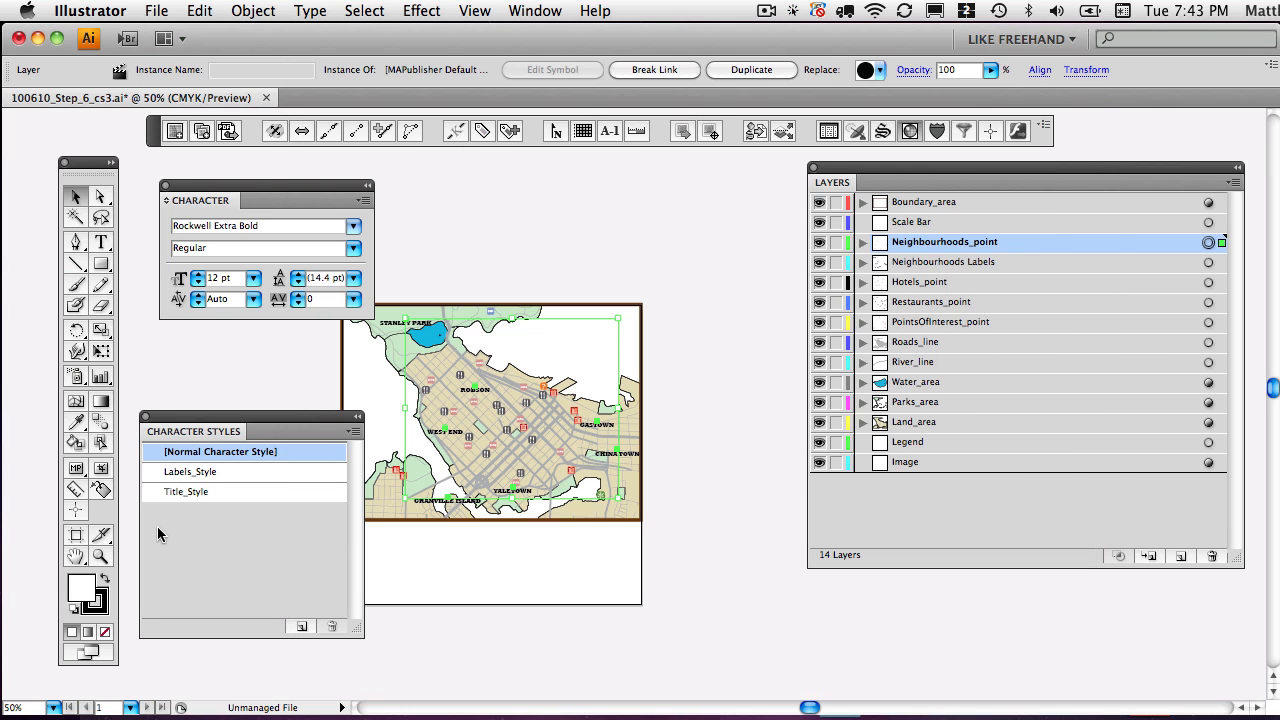
Step: Examine the new neighbourhood labels on the map close up
click(100, 556)
drag(677, 521, 345, 291)
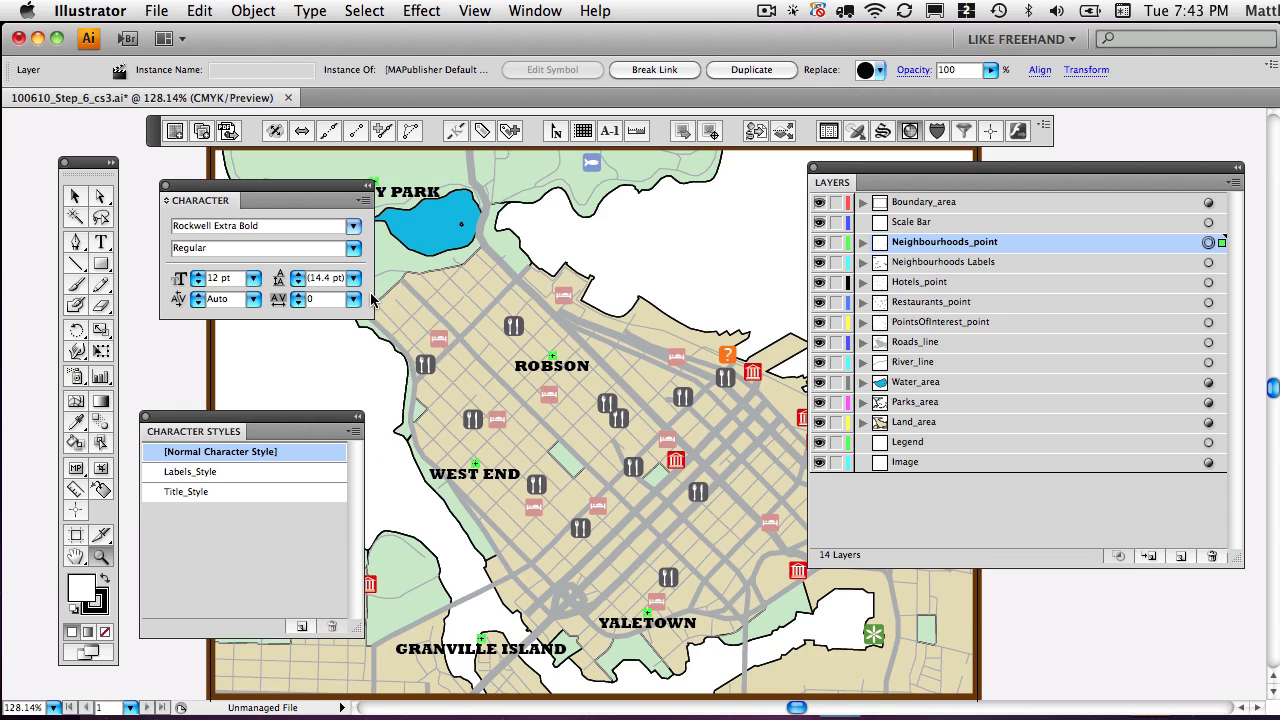
click(75, 196)
click(499, 390)
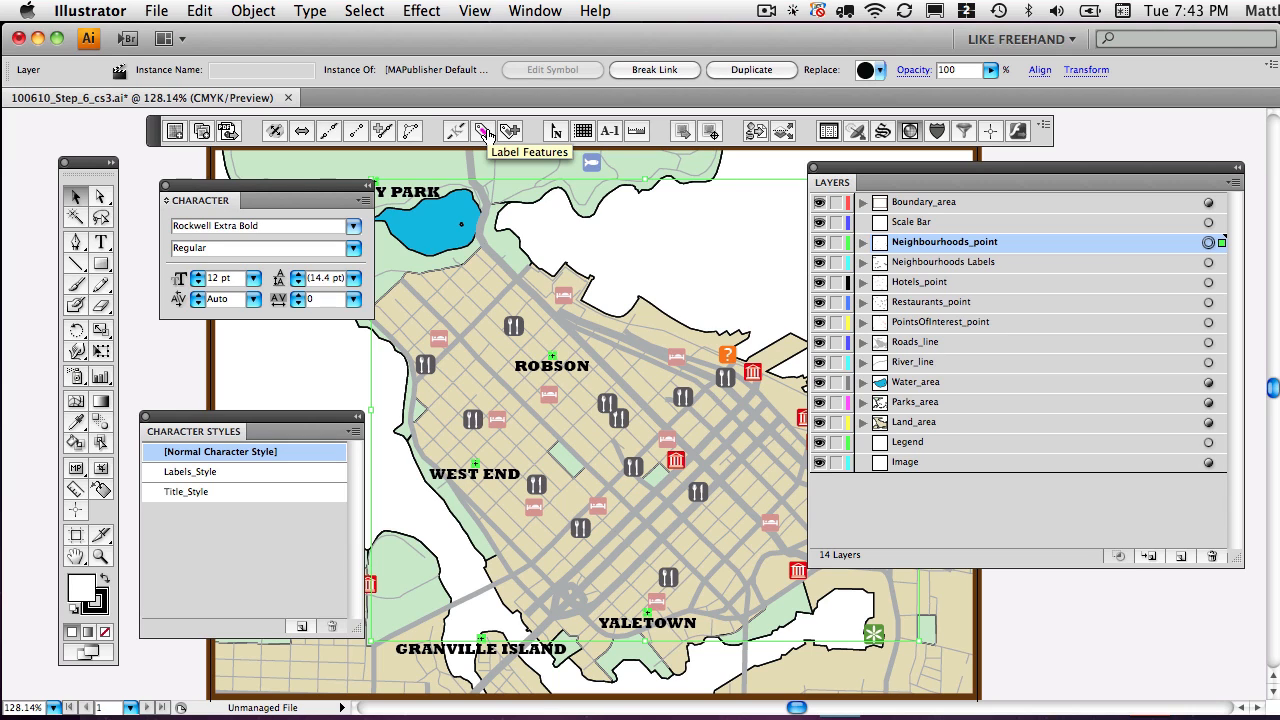
Step: Hide the Neighbourhoods_point layer and delete it from the map document
click(819, 243)
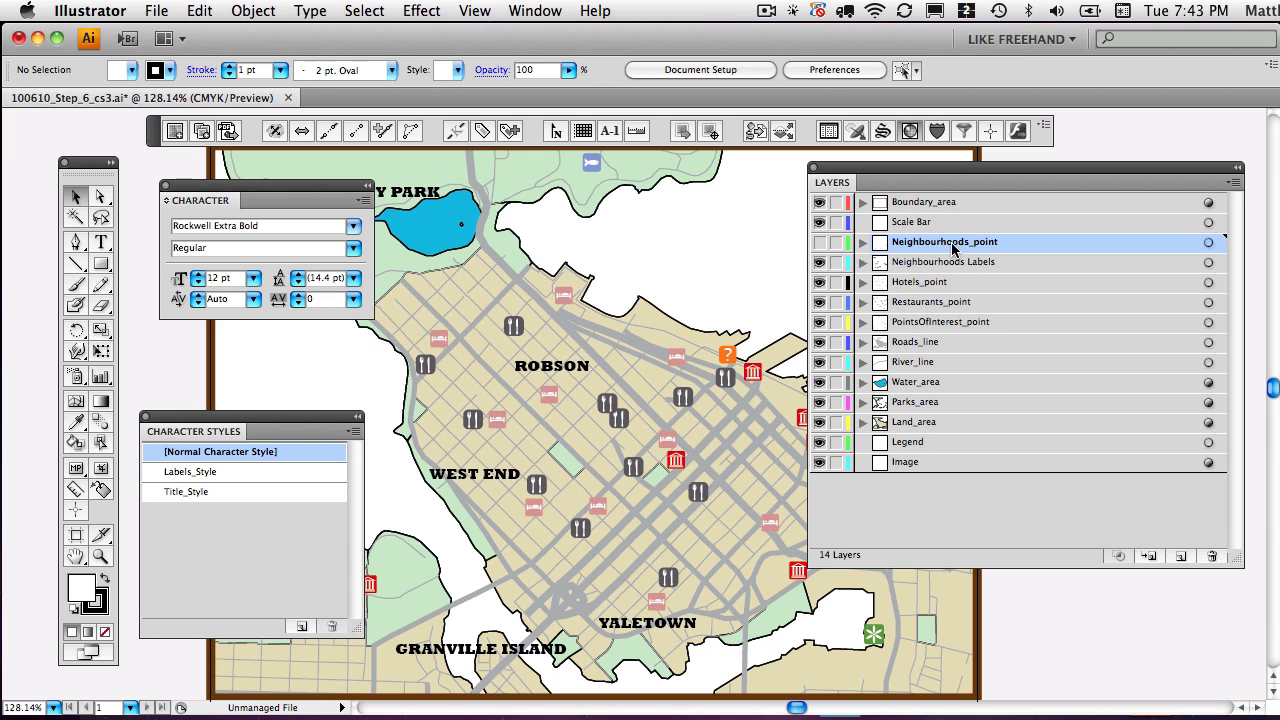
drag(952, 248, 1210, 558)
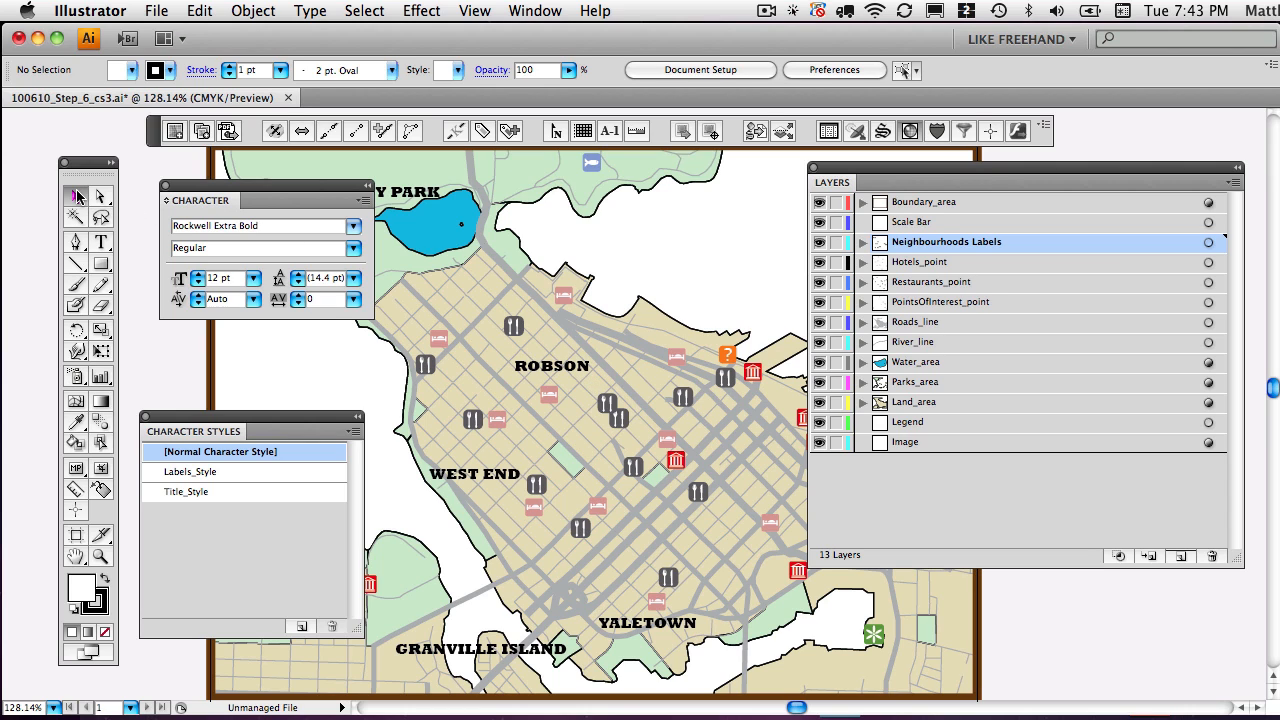
Step: Select the Robson, West End and Yaletown labels together and change their font to Rosewood Std
click(526, 367)
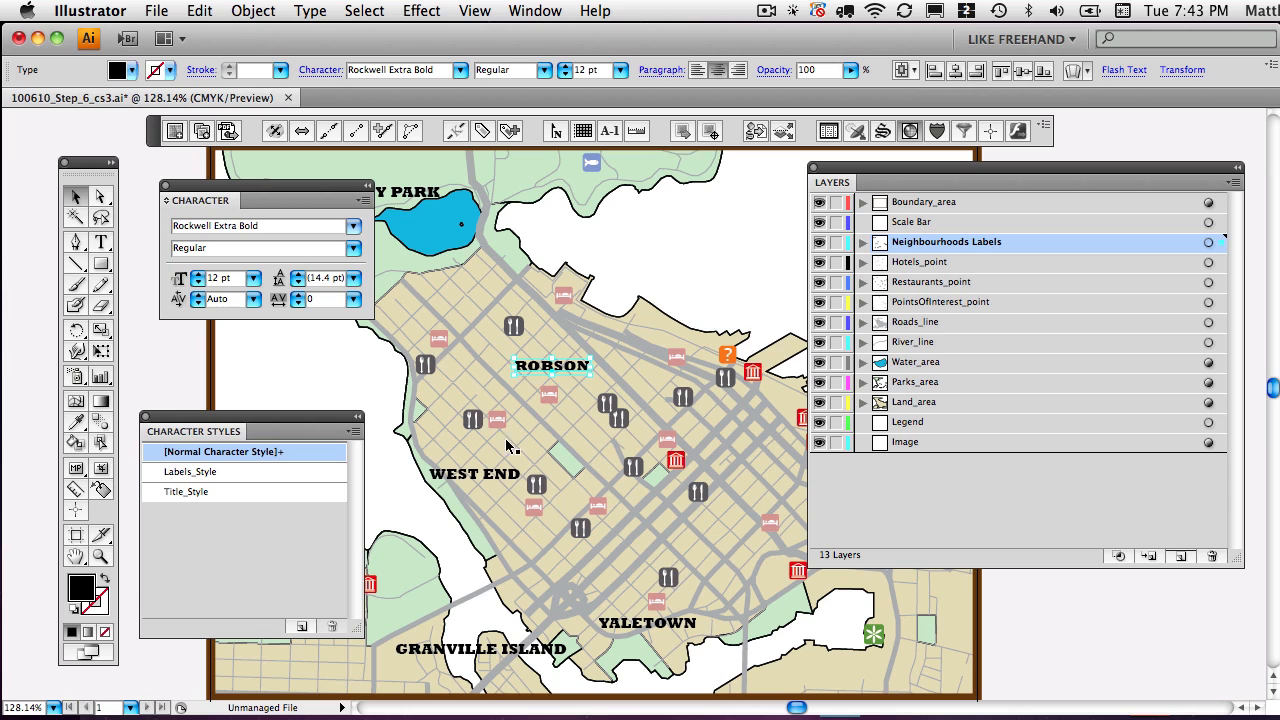
shift+click(472, 480)
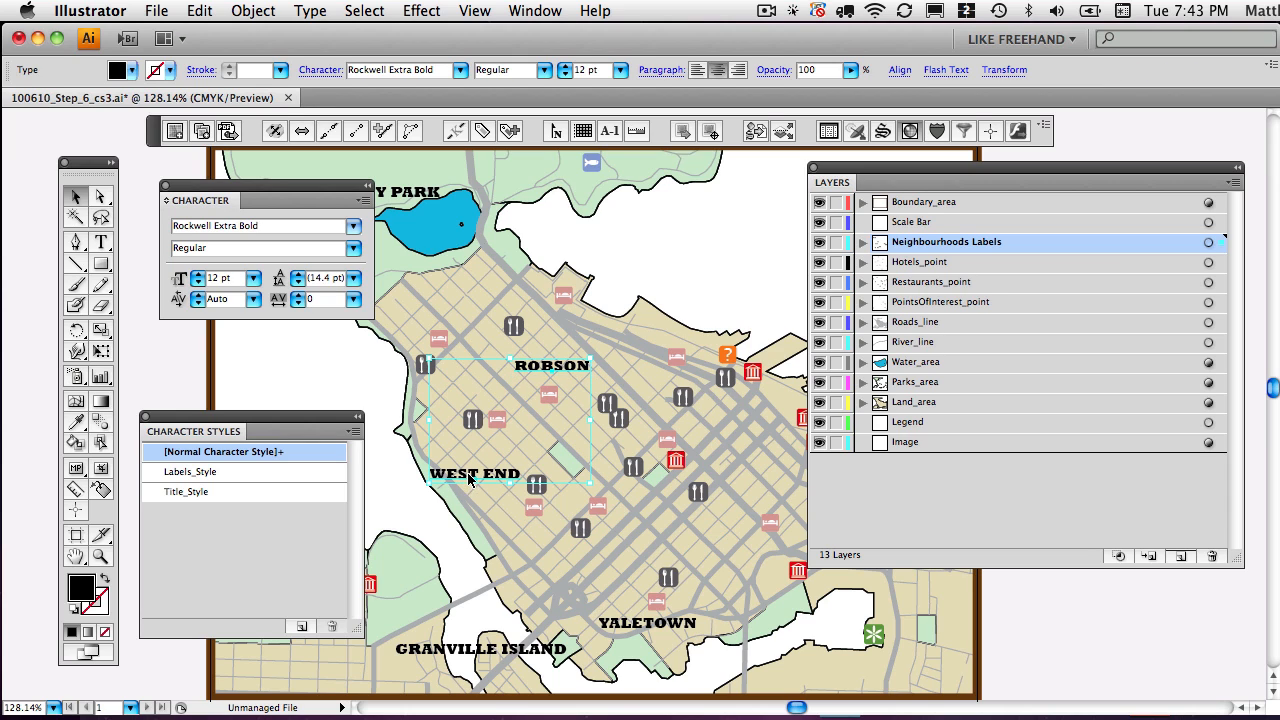
shift+click(643, 624)
click(354, 226)
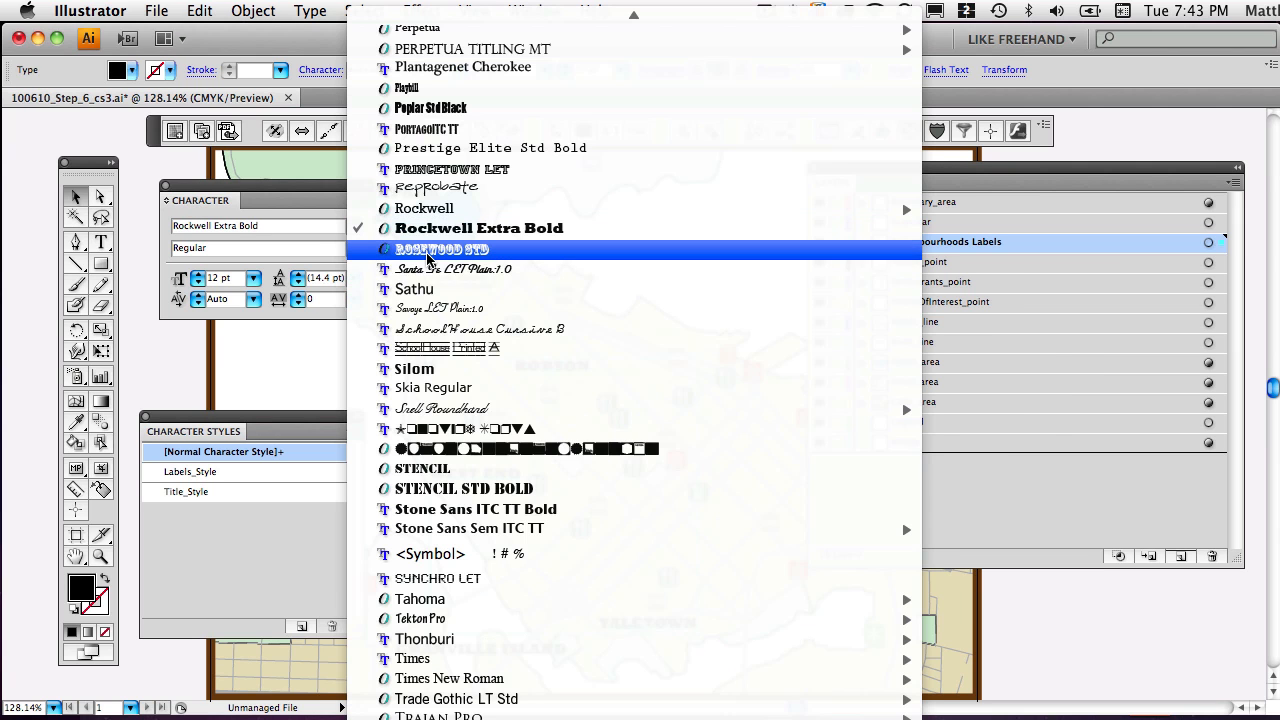
click(428, 254)
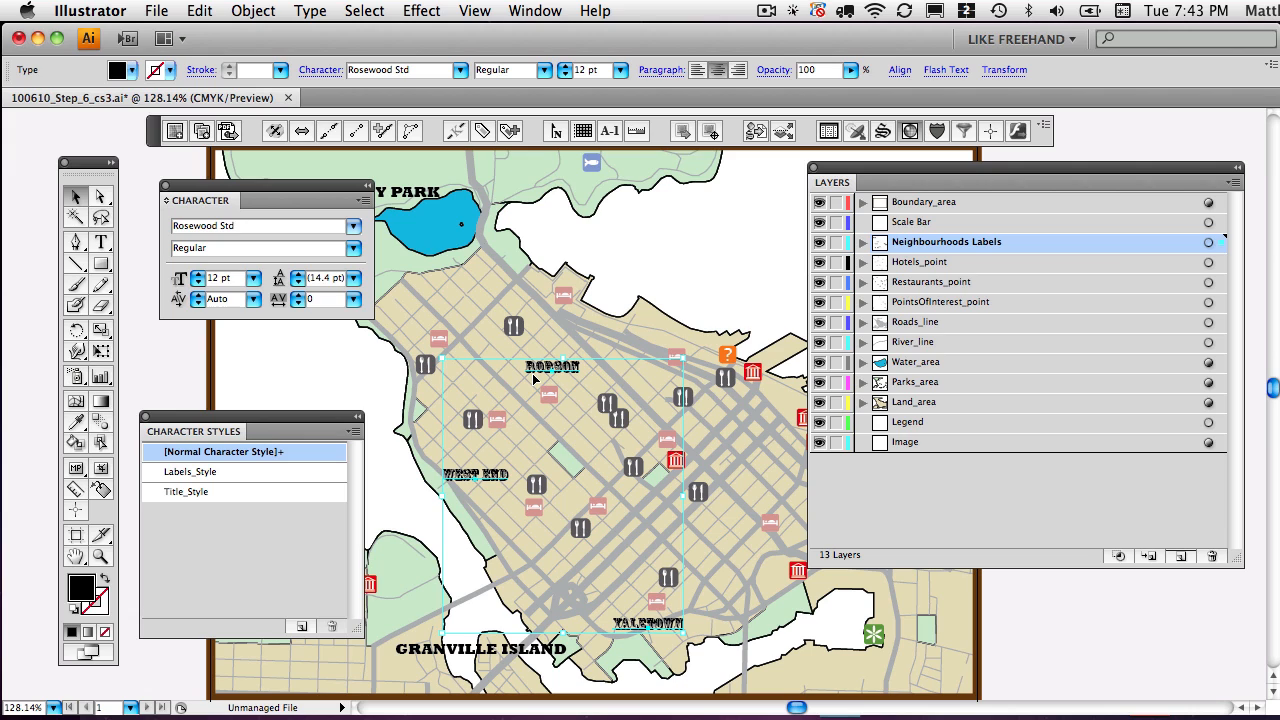
Step: Try the Labels_Style and Title_Style character styles on the three selected labels and return them to Normal Character Style
click(214, 478)
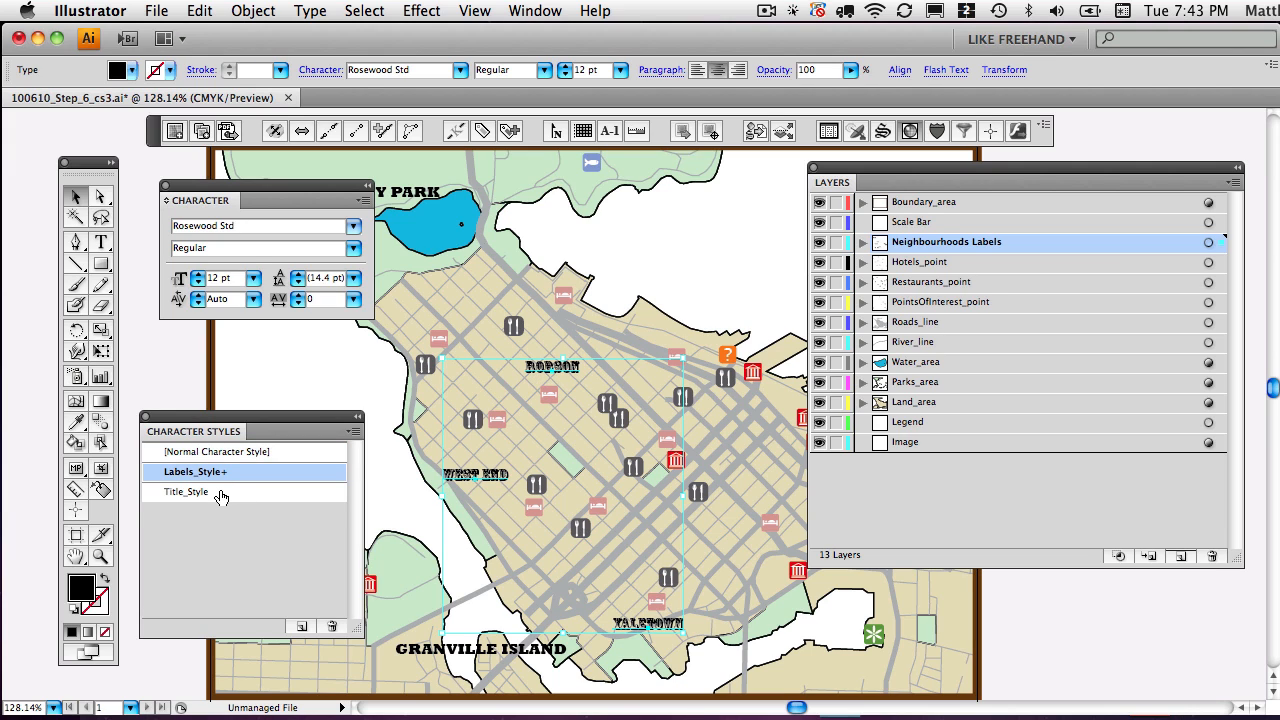
click(221, 497)
click(227, 478)
click(187, 494)
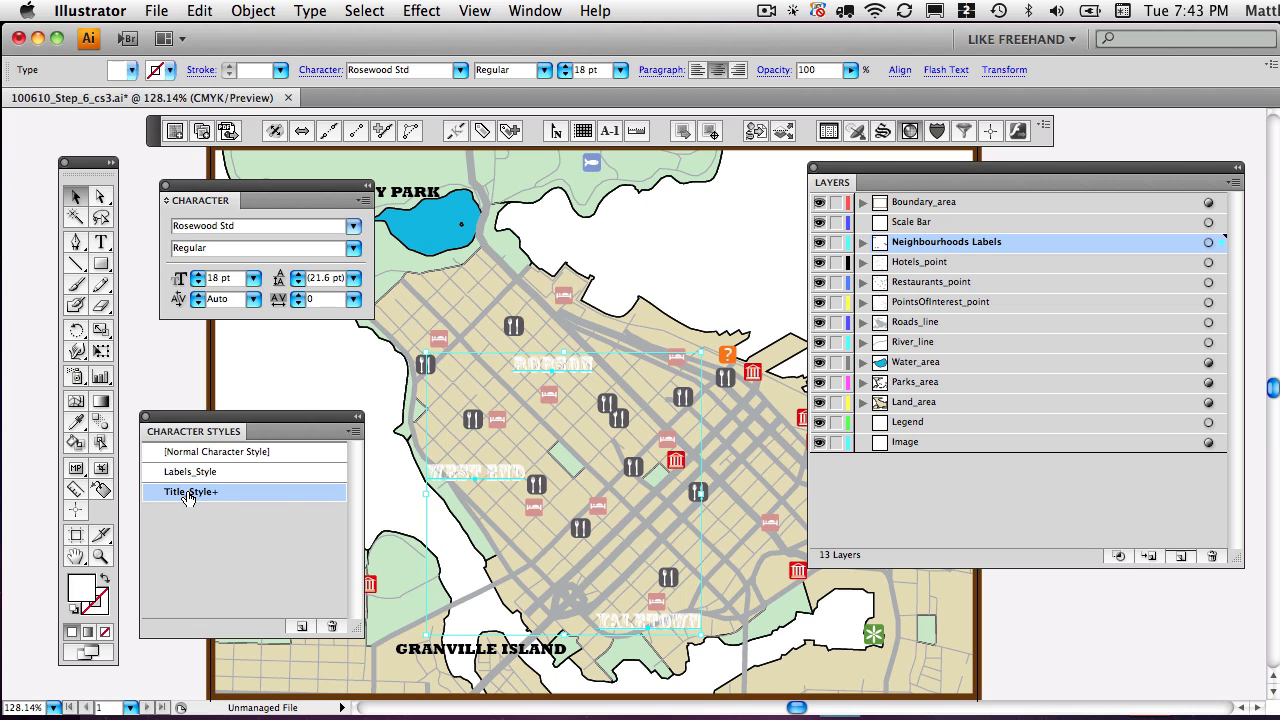
click(268, 459)
Step: Set the font of the selected Robson, West End and Yaletown labels to Santa Fe LET Plain:1.0 and check the Robson lettering
click(355, 228)
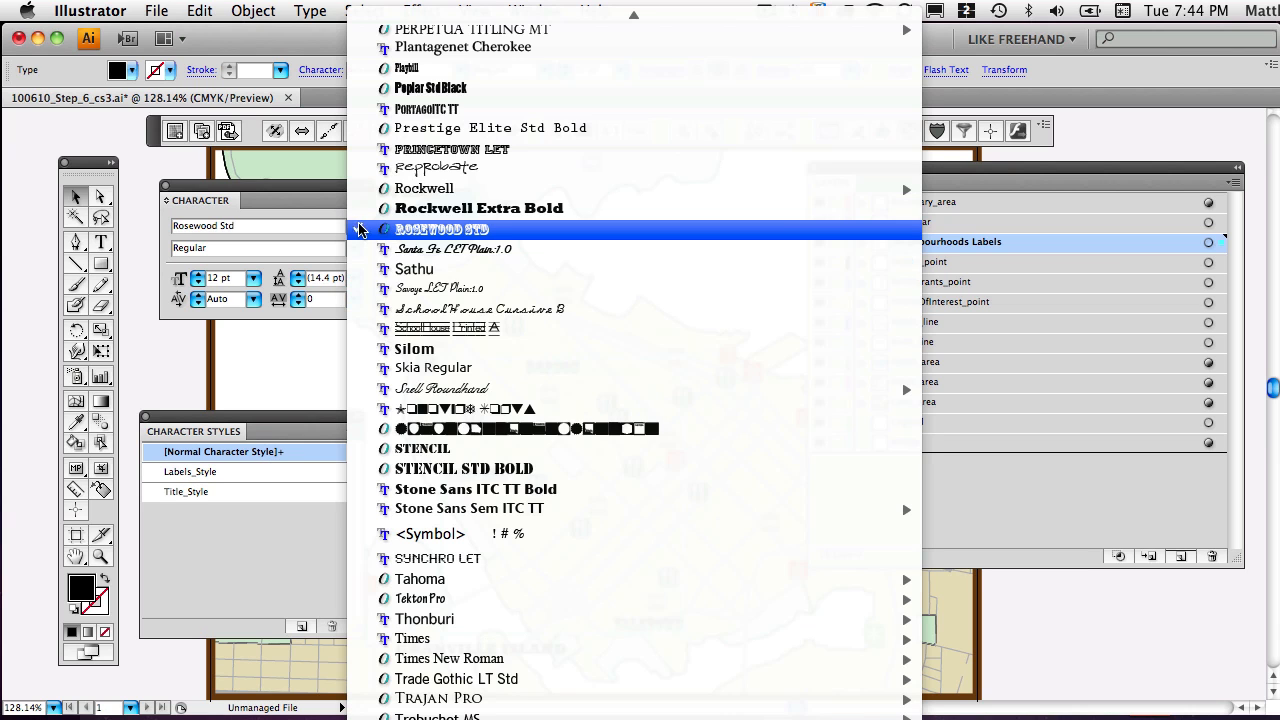
click(432, 250)
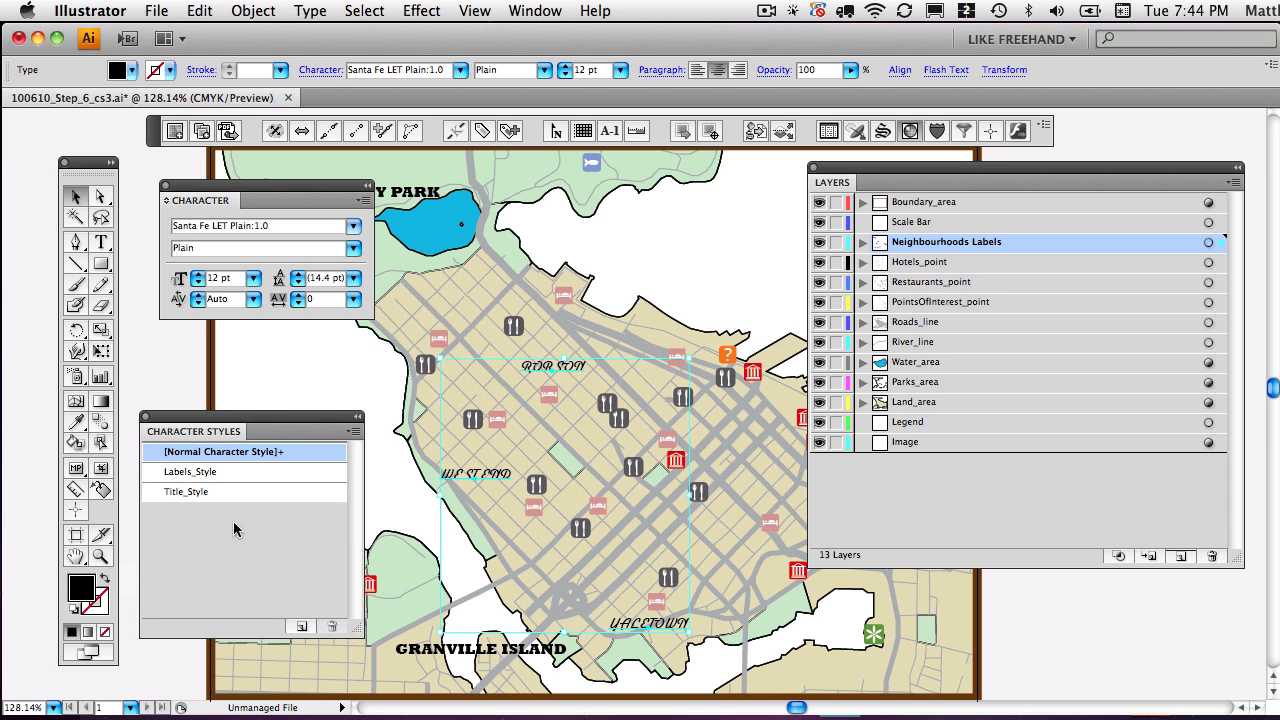
click(100, 556)
drag(594, 341, 503, 400)
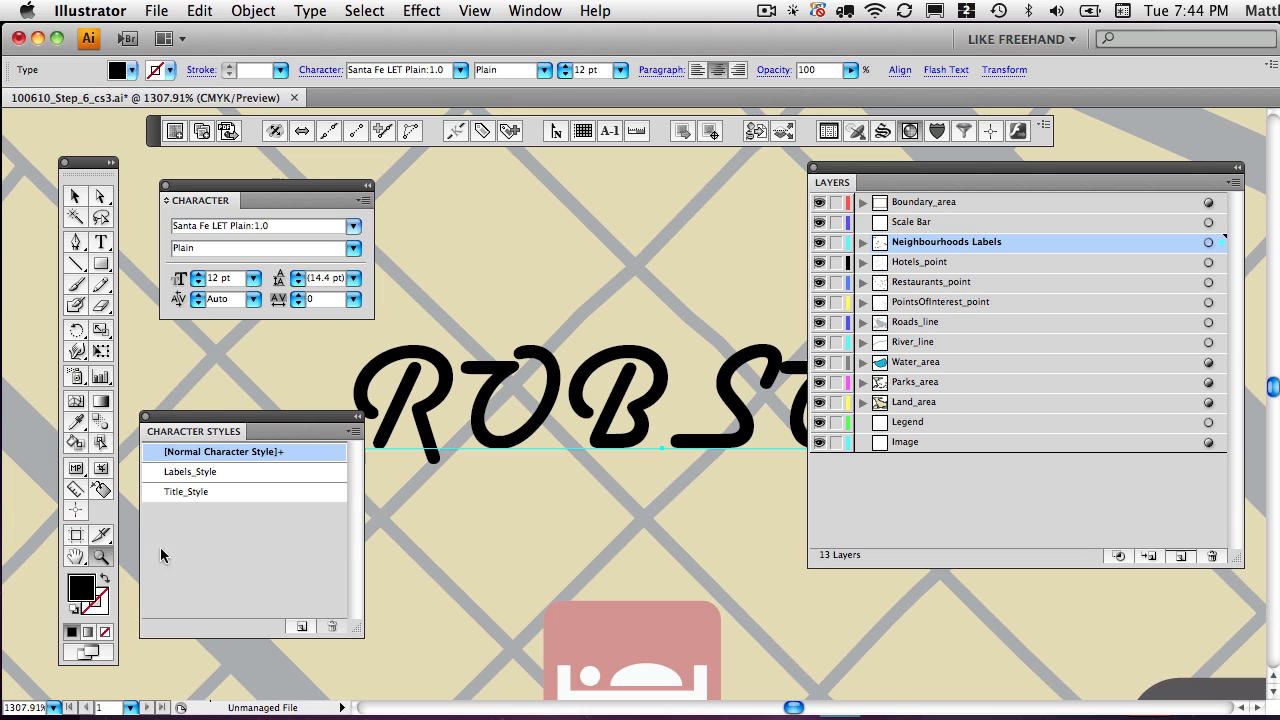
double_click(76, 558)
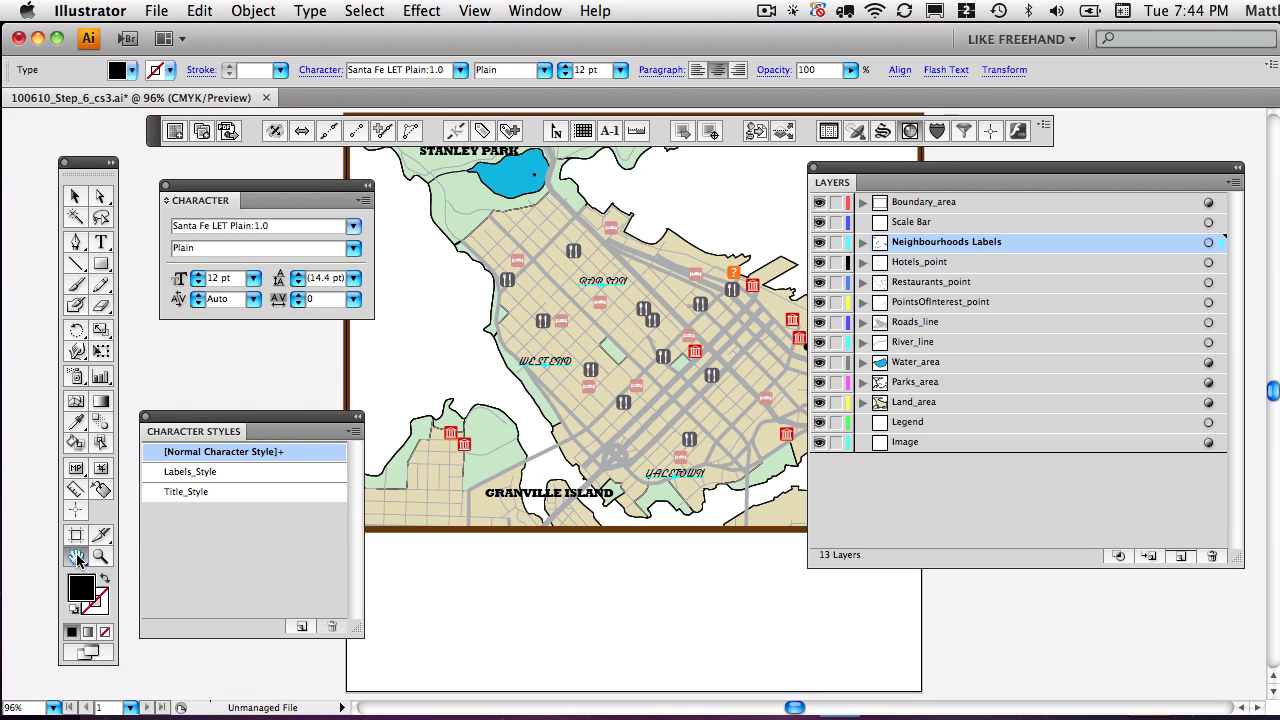